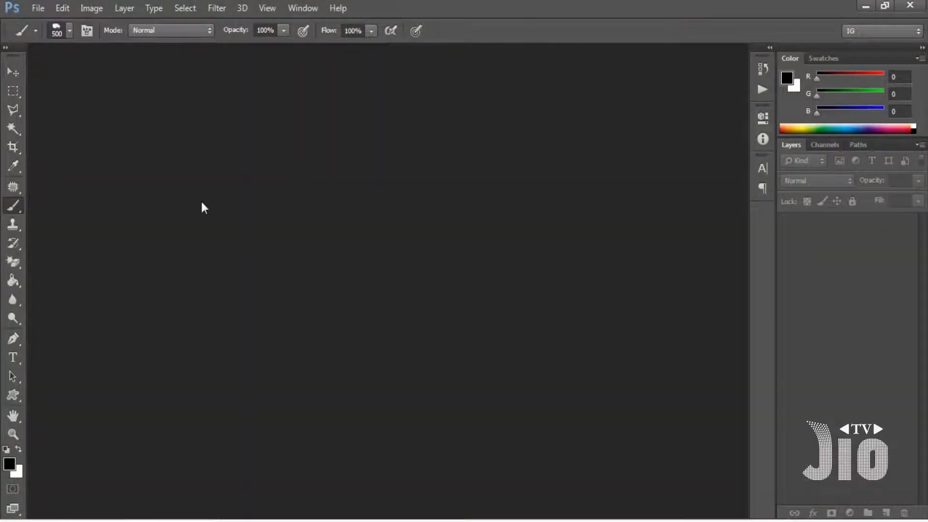
- Open the woman-with-camera illustration from the Sticker folder and fit it on screen
left_click(42, 9)
left_click(50, 34)
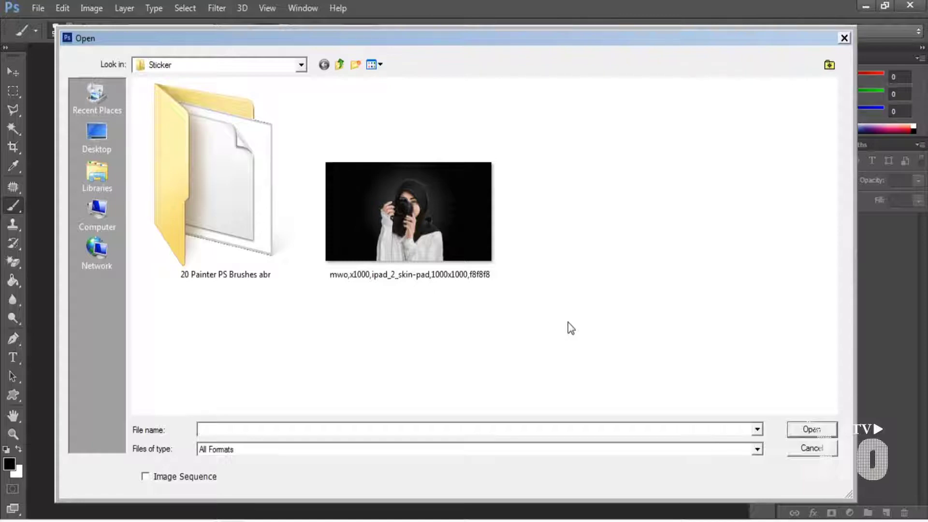
double_click(433, 240)
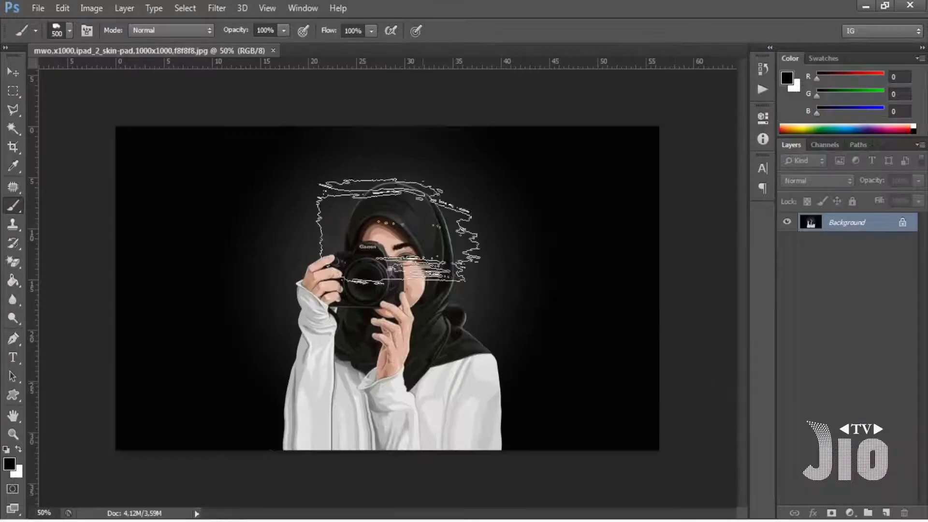
left_click(268, 8)
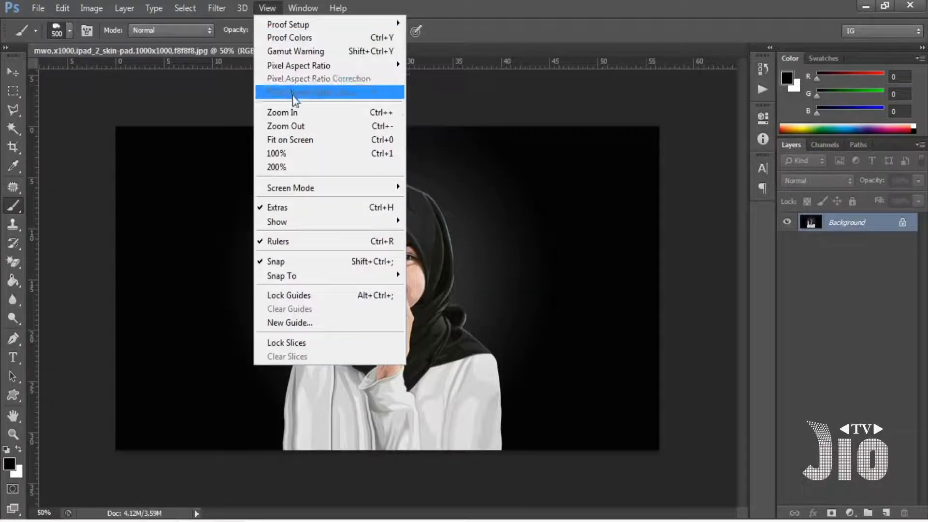
left_click(306, 139)
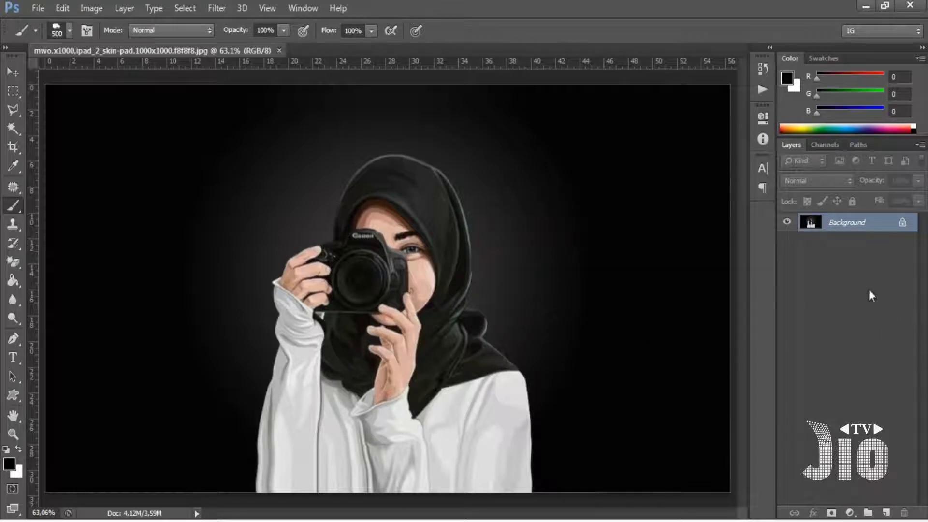
- Create a new layer, fill it white with the Paint Bucket, and rename it BAKGROUND
left_click(885, 514)
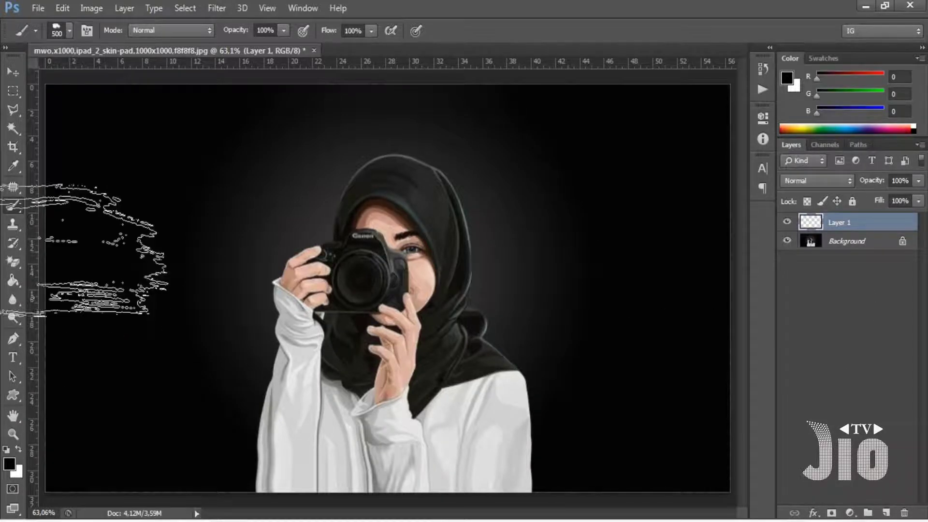
left_click(17, 283)
left_click(73, 290)
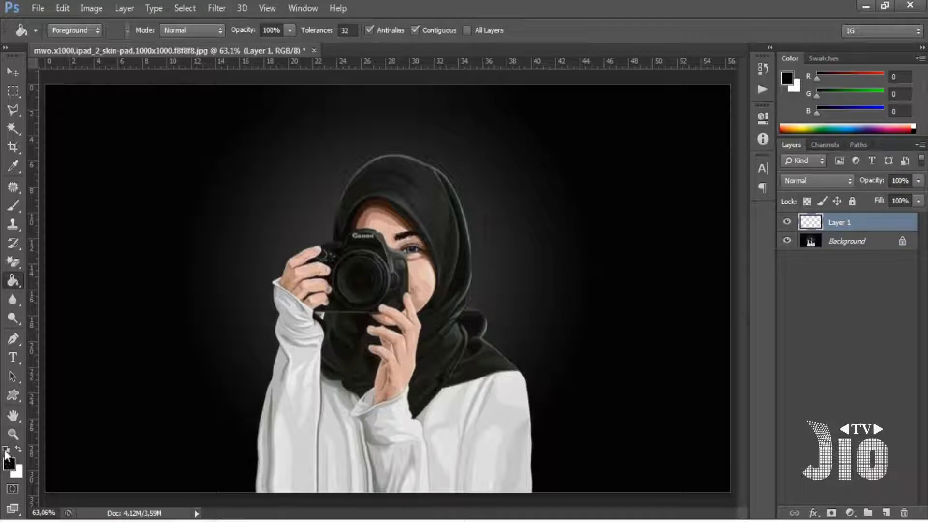
left_click(18, 450)
left_click(551, 258)
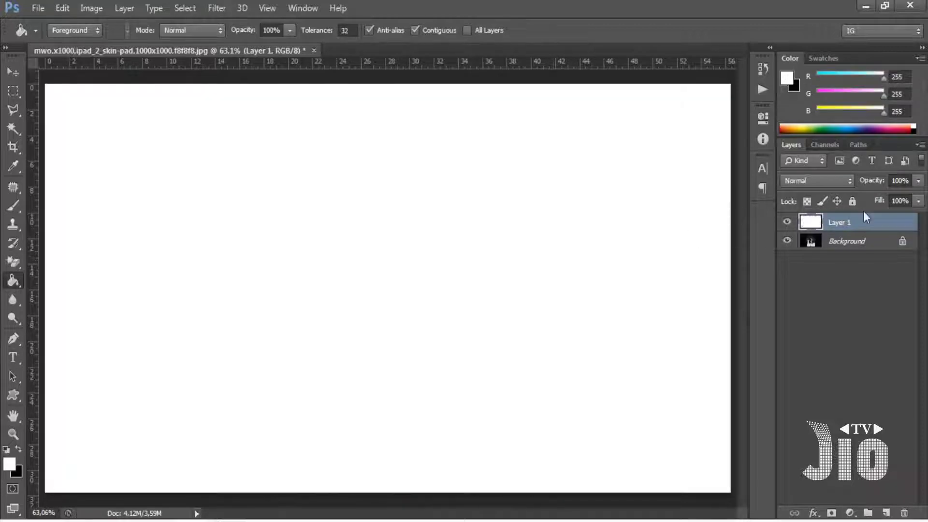
double_click(840, 223)
type("BACKGROUND")
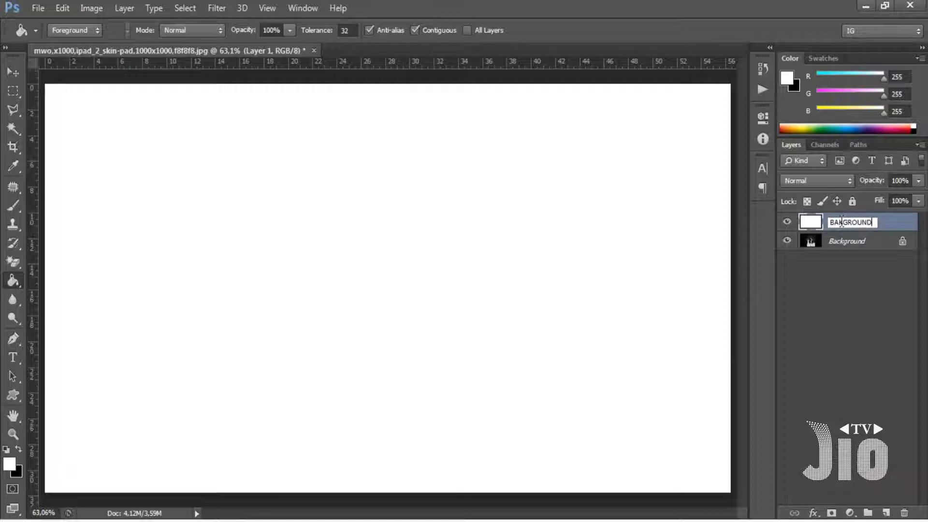
left_click(891, 233)
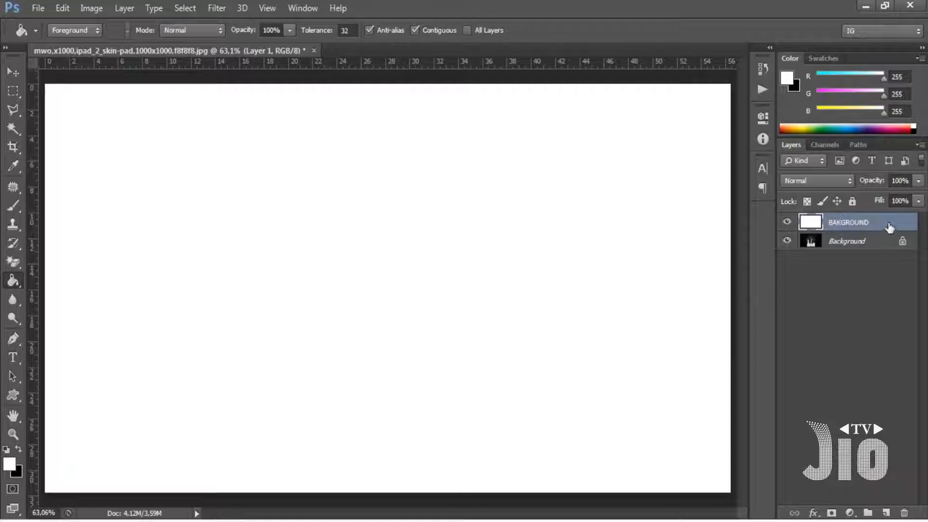
- Enable a radial Gradient Overlay in BAKGROUND's Blending Options
right_click(853, 228)
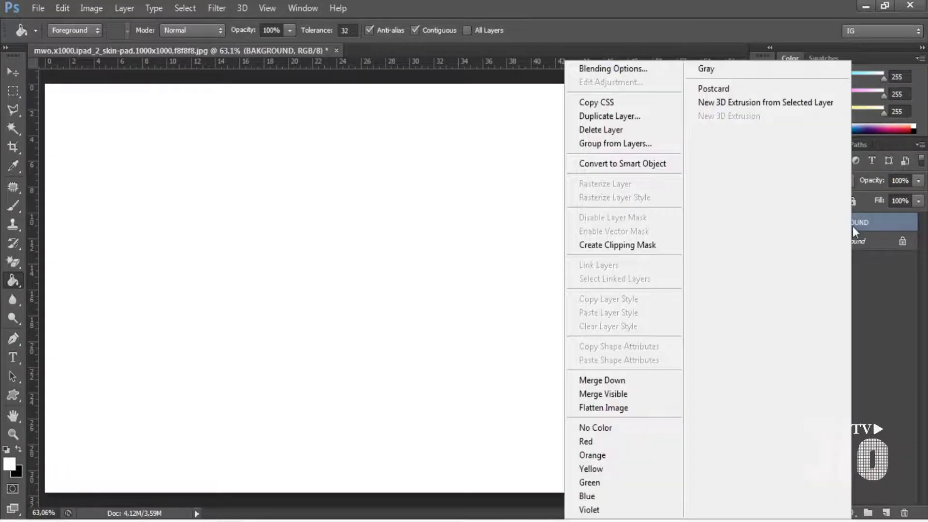
left_click(628, 69)
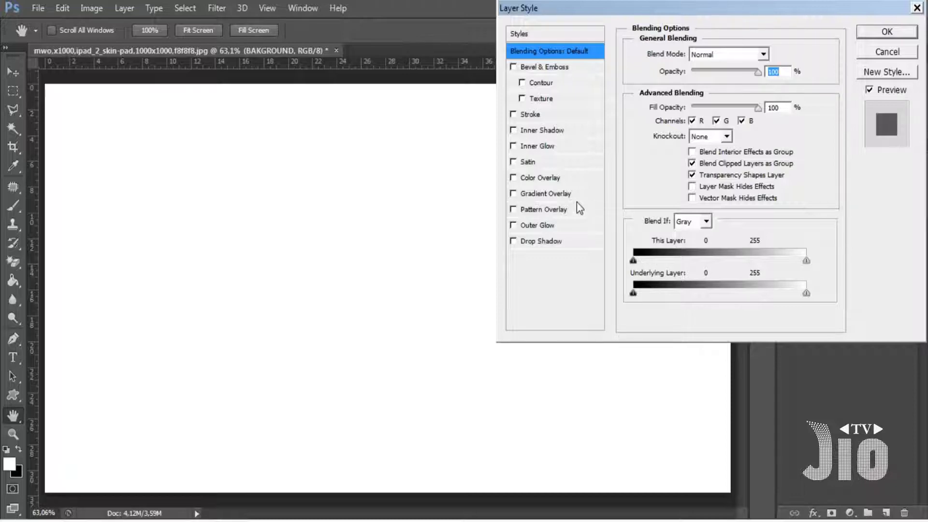
left_click(557, 197)
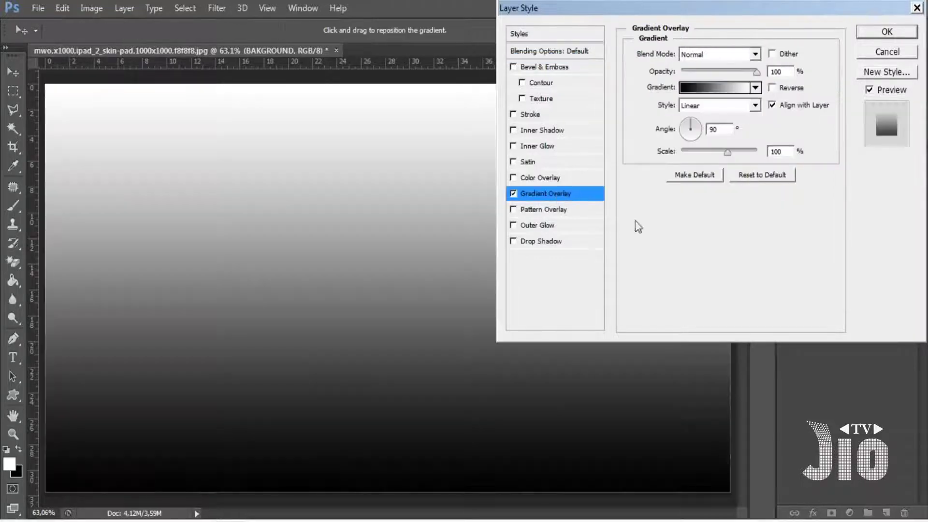
left_click(701, 107)
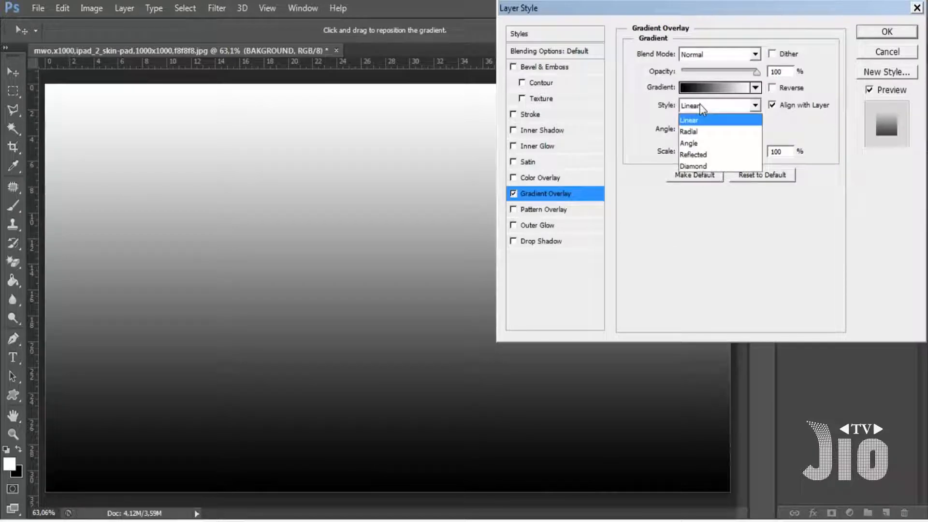
left_click(698, 131)
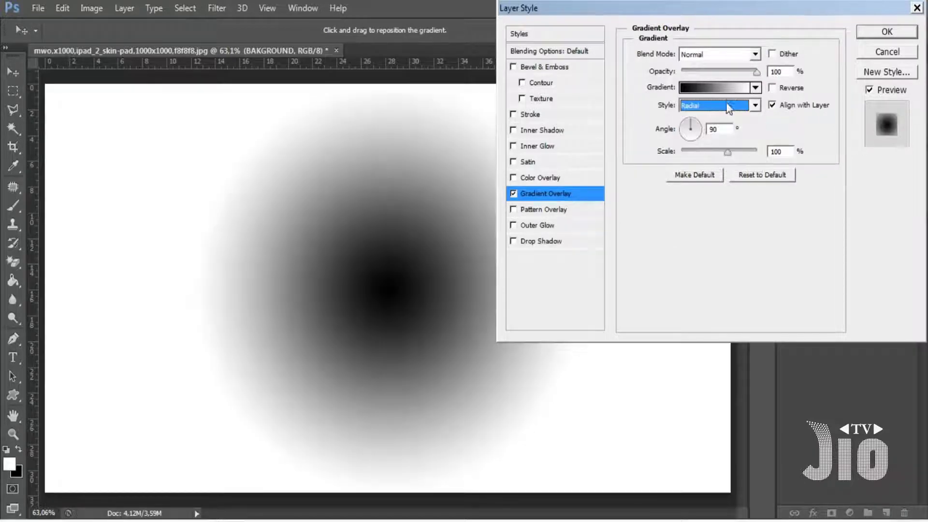
- Set the gradient stops to near-white ece9e9 and light grey d3d3d3, then apply
left_click(724, 92)
left_click(651, 281)
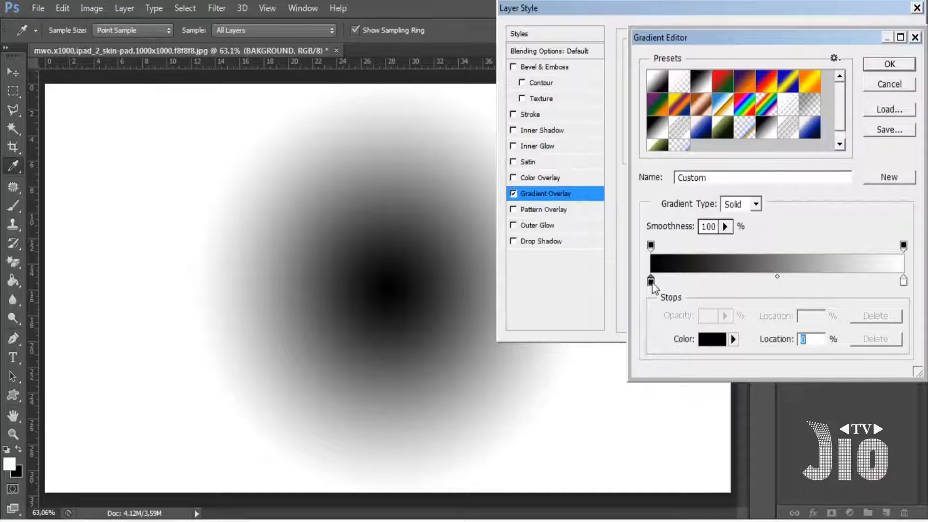
left_click(709, 339)
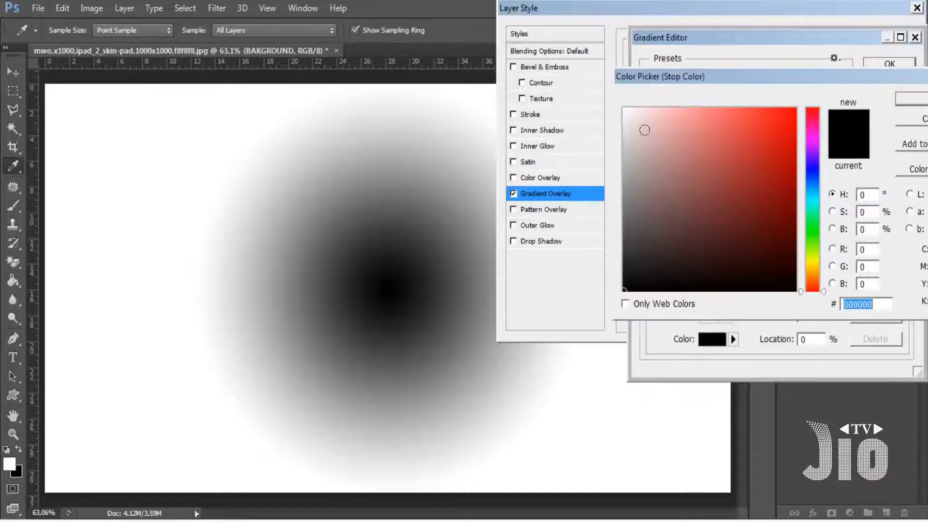
left_click(626, 122)
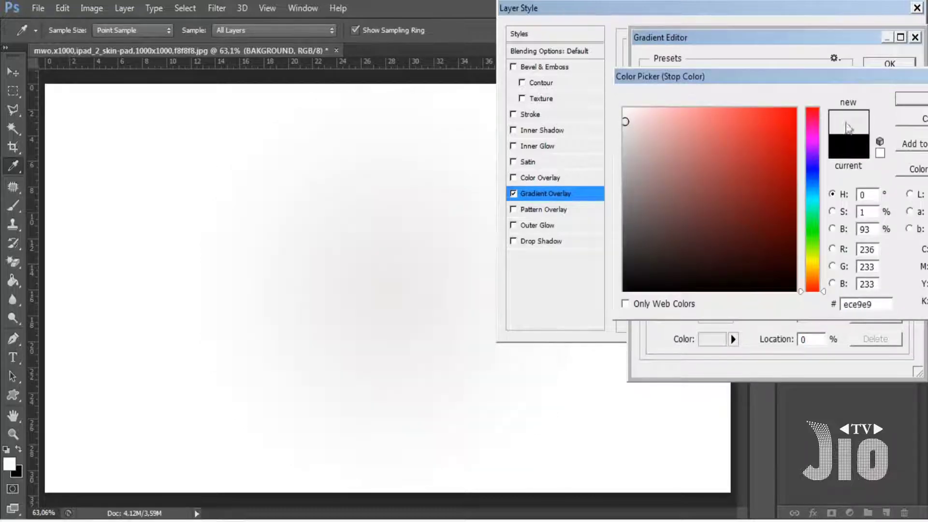
left_click(911, 104)
left_click(904, 282)
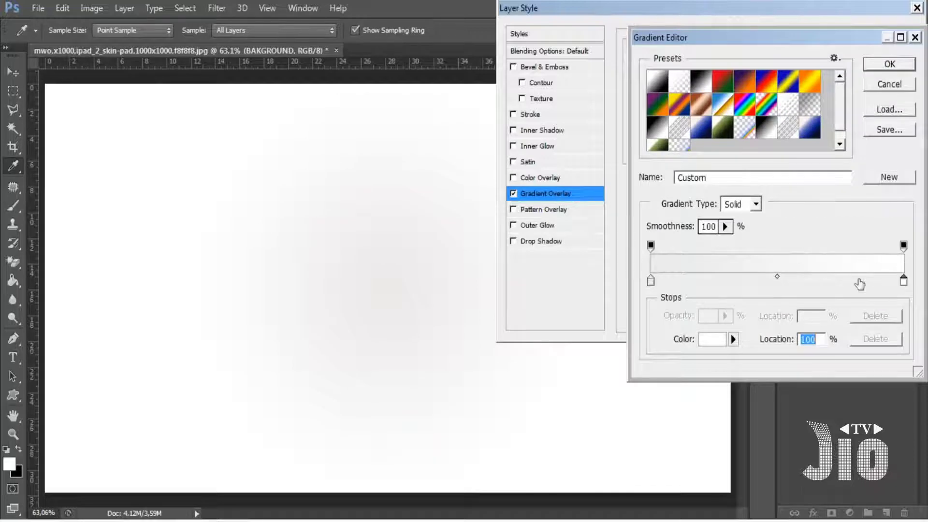
left_click(712, 339)
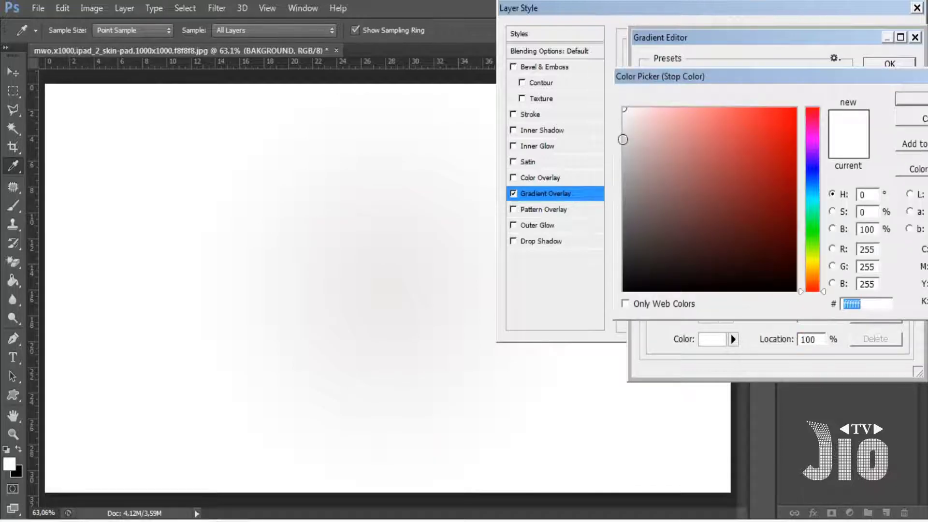
type("d3d3d3")
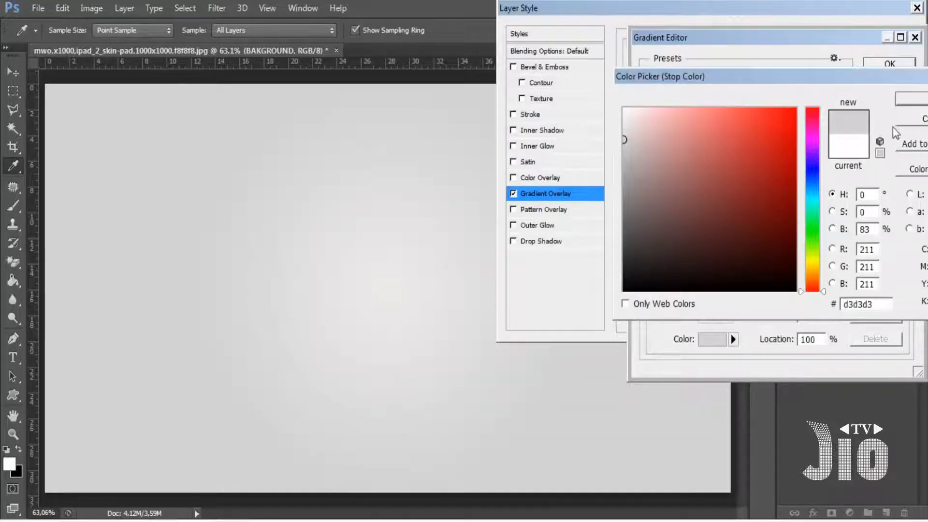
left_click(909, 99)
left_click(887, 64)
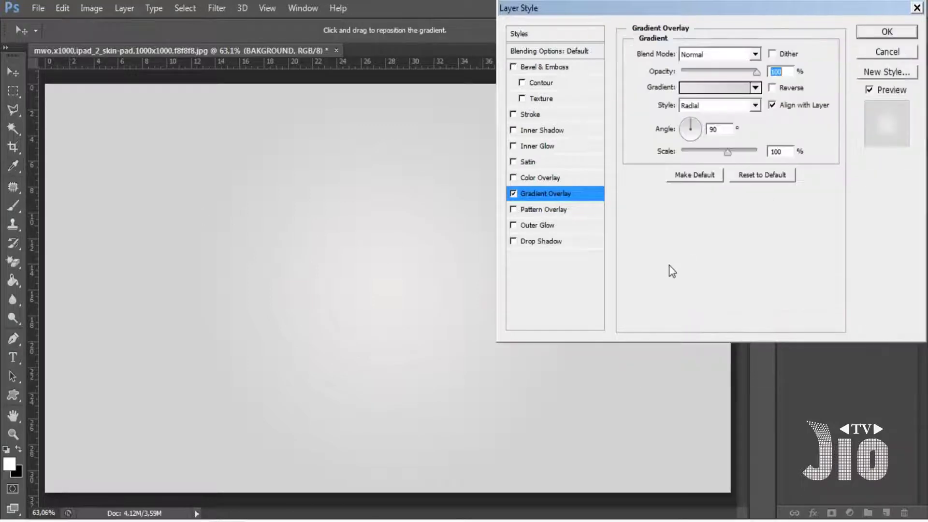
left_click(887, 31)
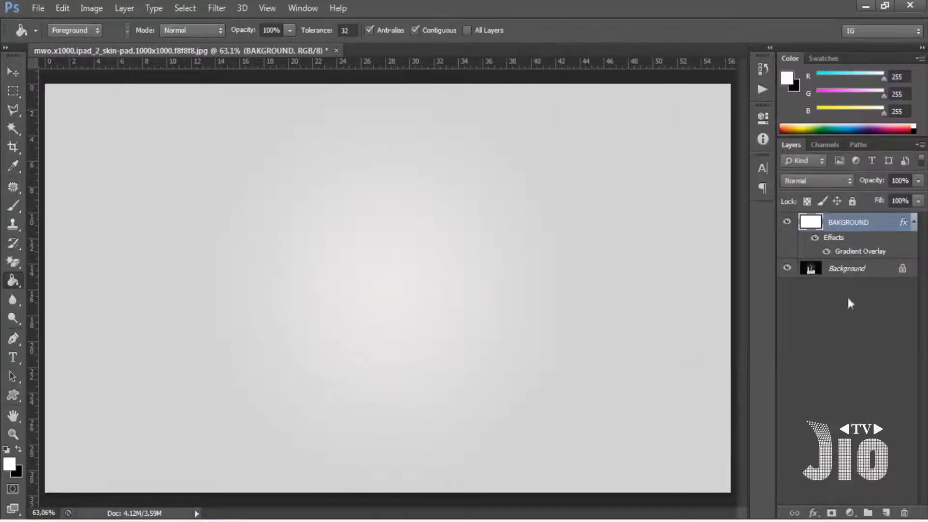
- Unlock the Background as Layer 0, move it above BAKGROUND, and rename it MODEL
left_click(850, 271)
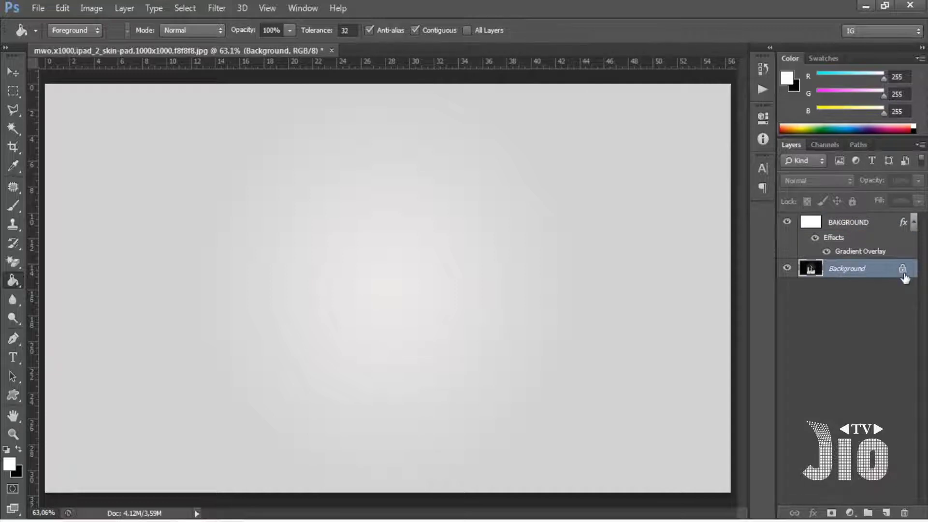
mouse_move(903, 269)
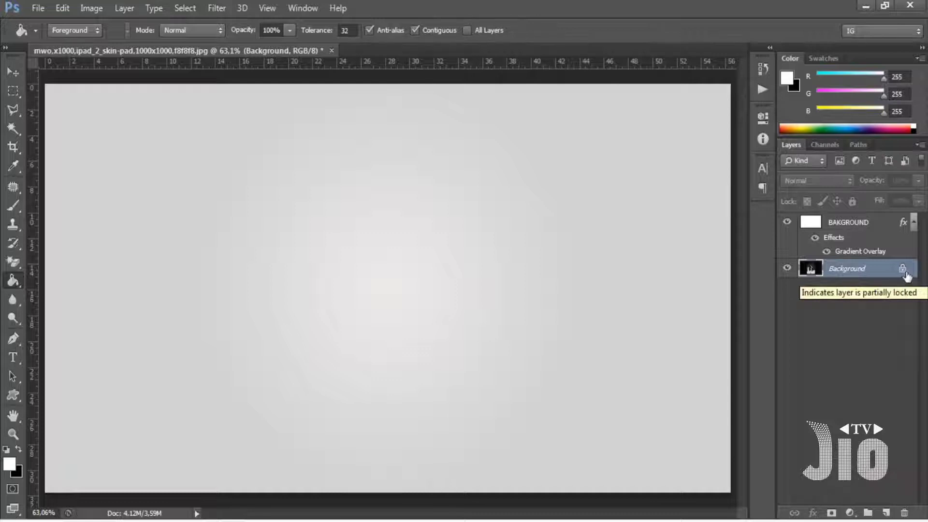
double_click(873, 274)
left_click(582, 167)
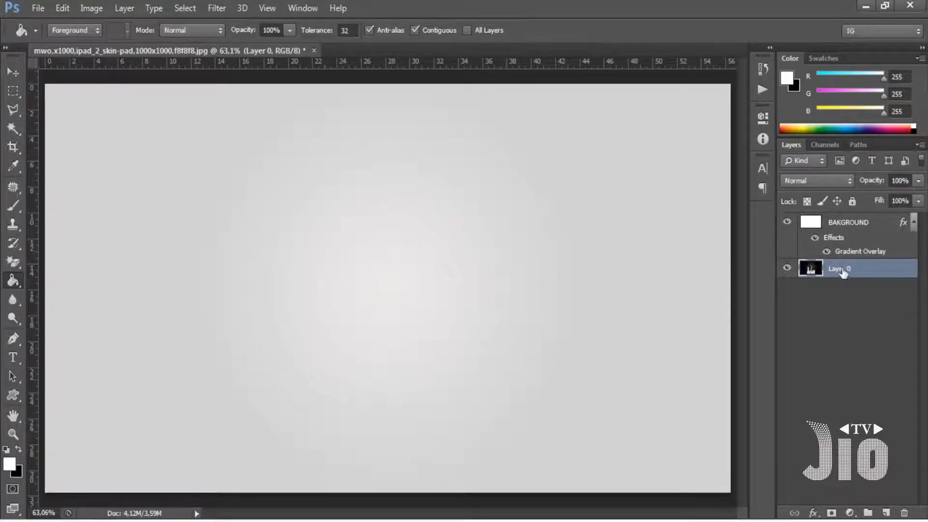
left_click_drag(844, 275, 841, 219)
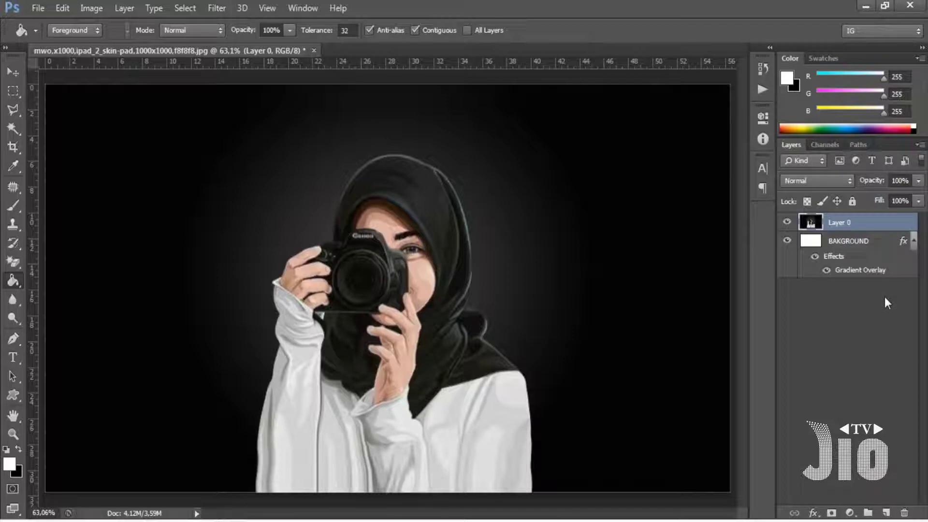
double_click(840, 222)
type("MODEL")
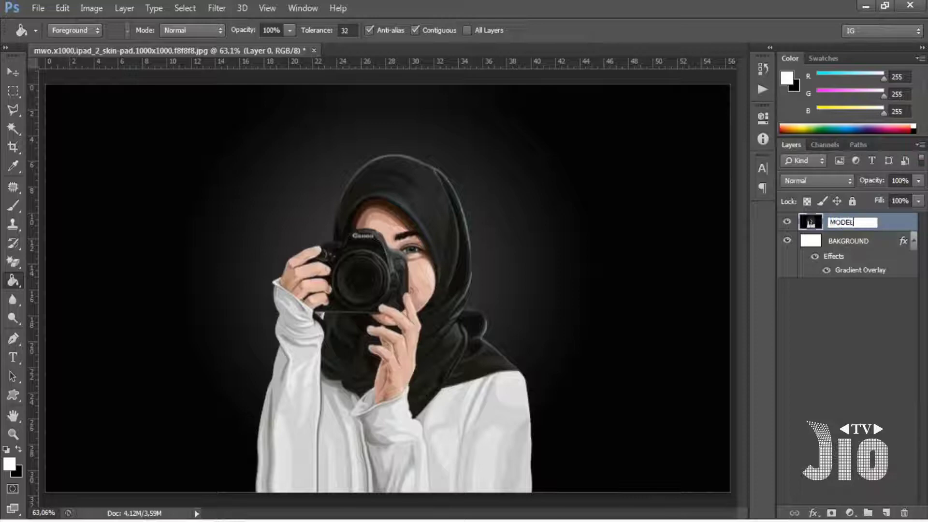
key("Return")
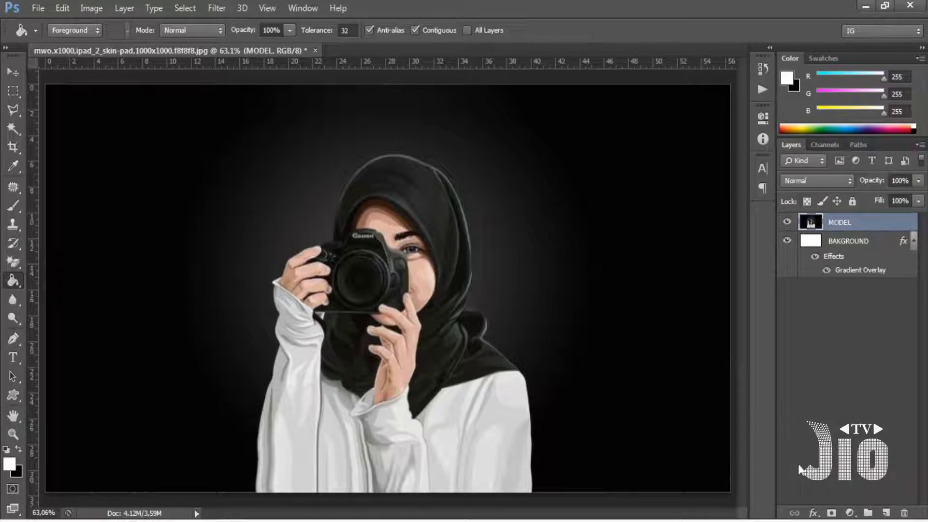
- Try a lasso mask around the woman, undo it, then duplicate the MODEL layer
left_click(13, 91)
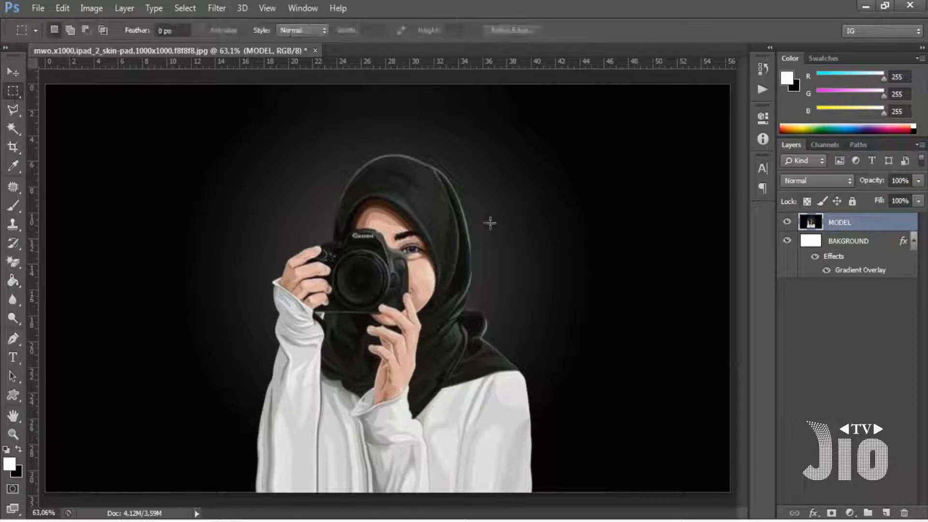
left_click(13, 112)
left_click(70, 107)
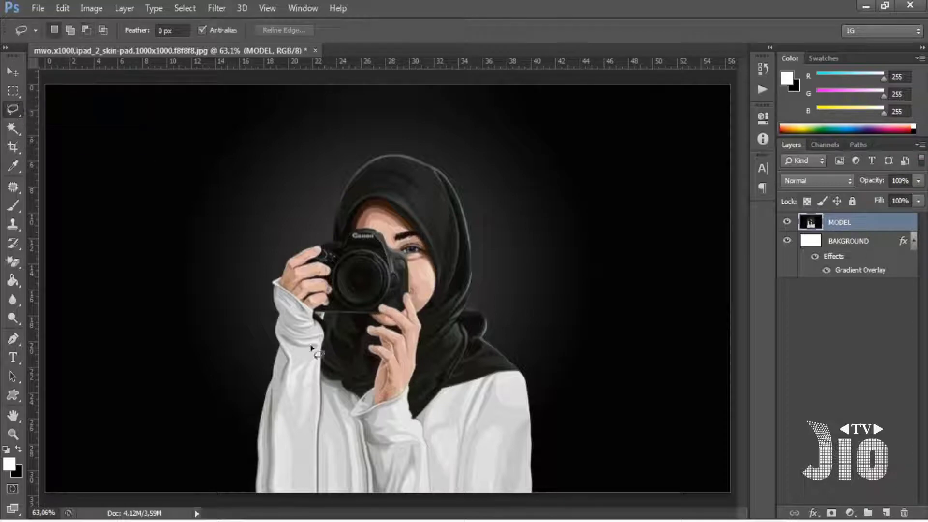
mouse_move(267, 401)
left_mouse_down()
mouse_move(562, 379)
mouse_move(270, 405)
left_mouse_up()
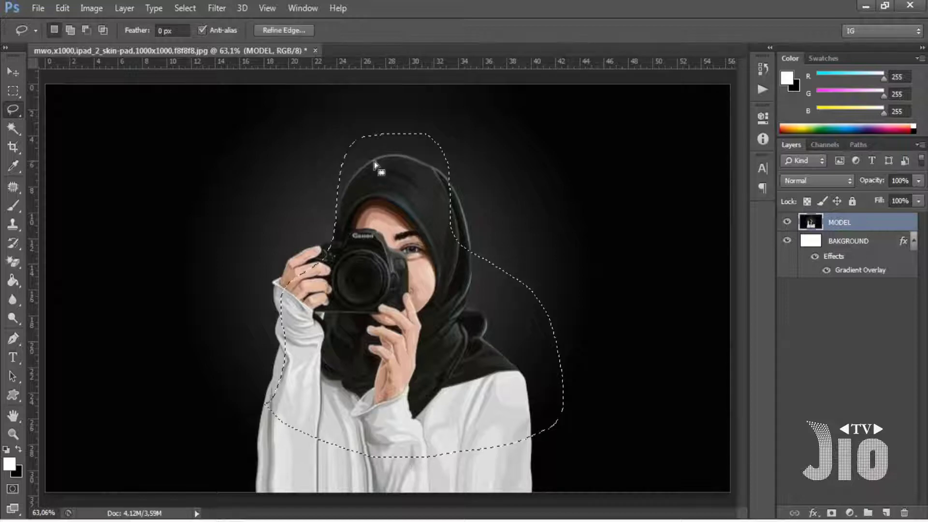
left_click(832, 513)
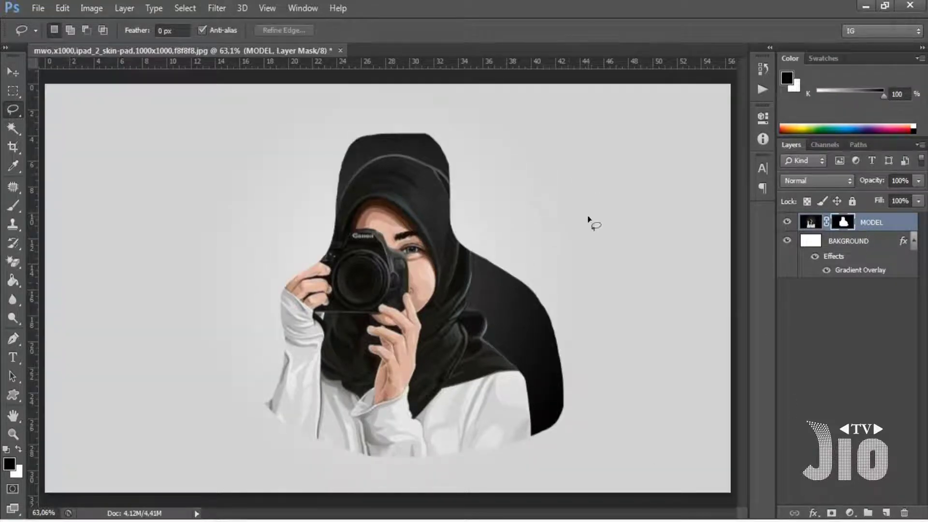
key("ctrl+z")
key("ctrl+d")
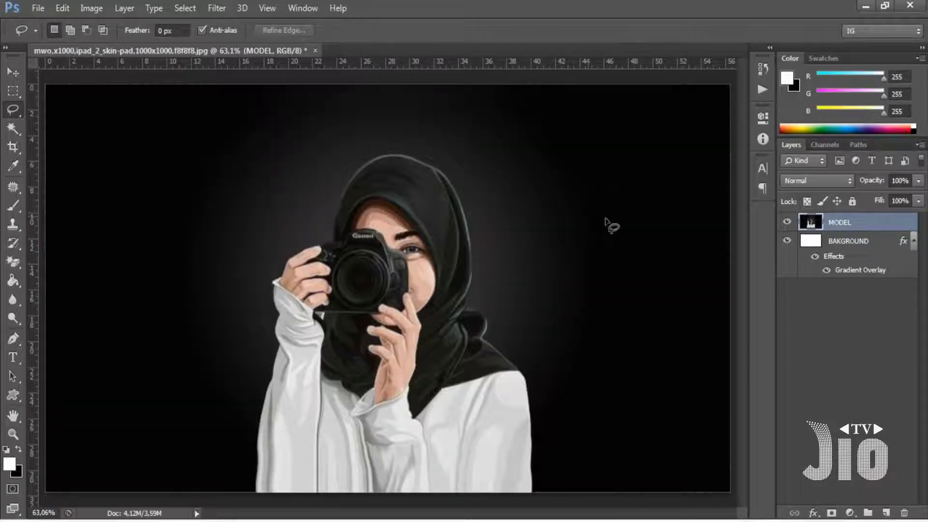
key("ctrl+j")
- Rename the MODEL copy to CONTOH and hide it
double_click(843, 223)
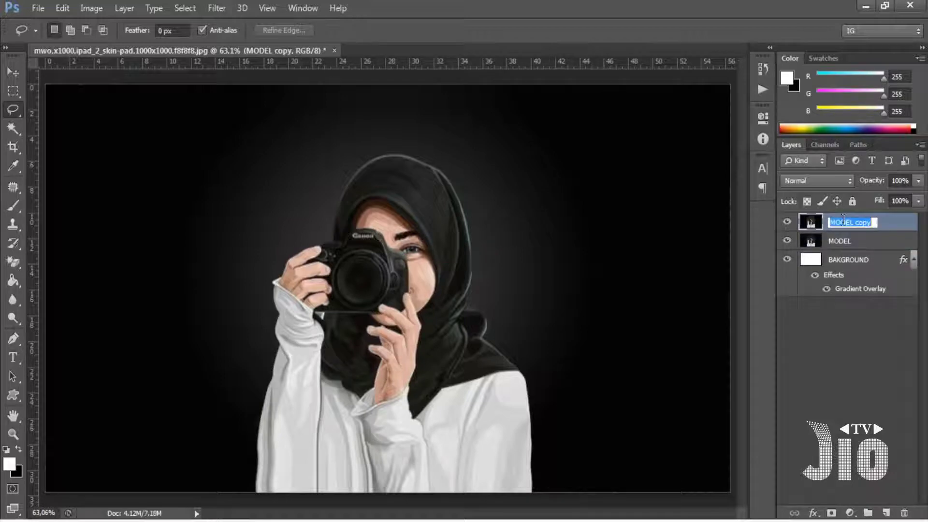
type("CO")
type("NTOH")
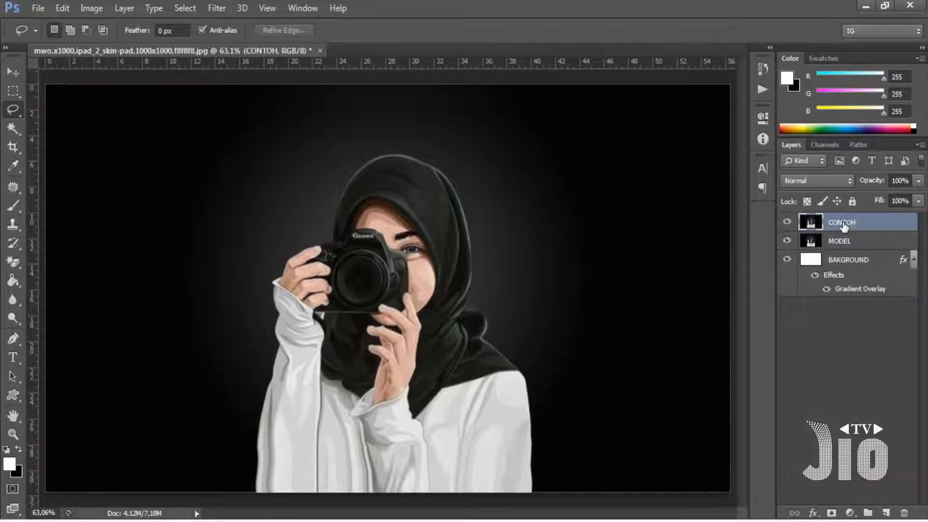
left_click(787, 222)
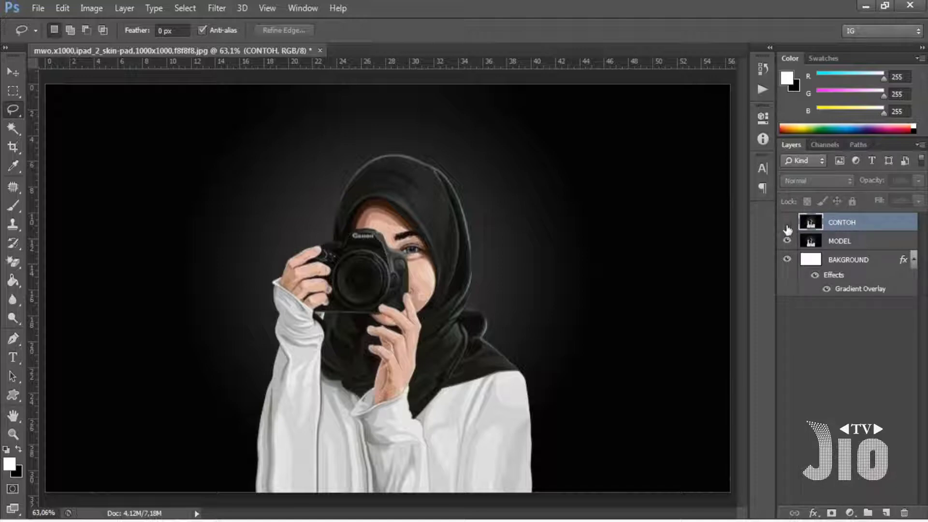
- Add an empty layer named TRANSPARAN above MODEL
left_click(841, 241)
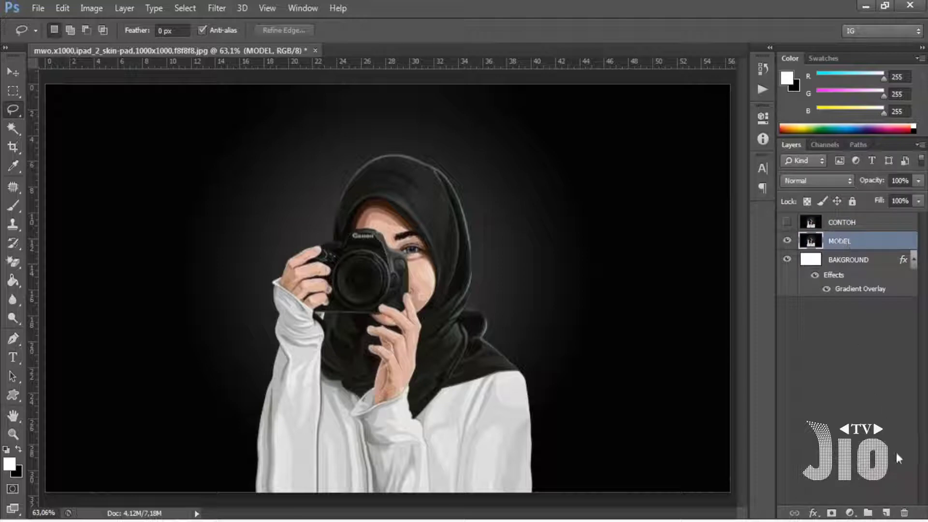
left_click(886, 512)
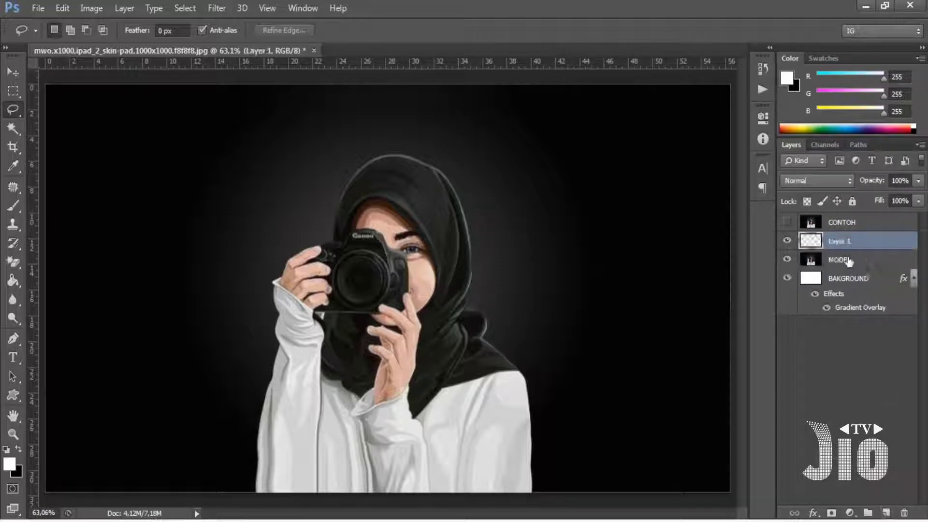
double_click(840, 241)
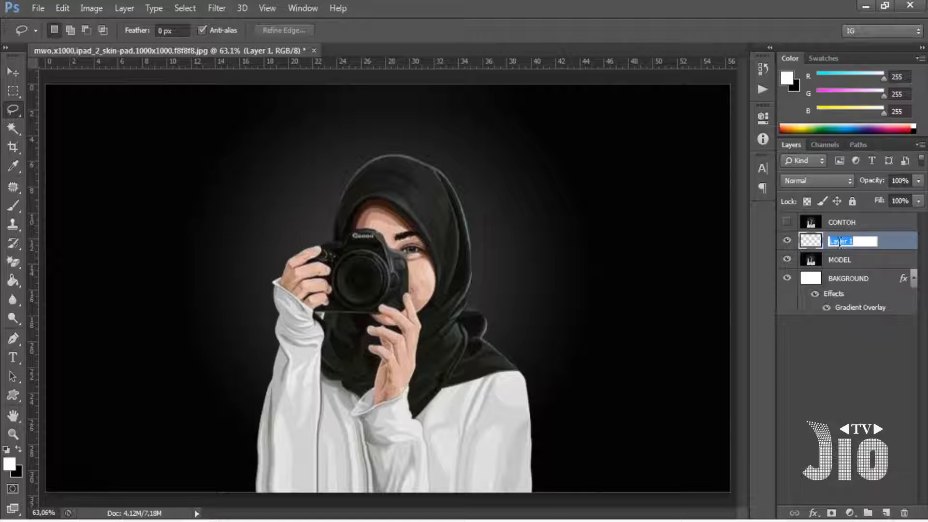
type("T")
type("RANSPARAN")
key("Return")
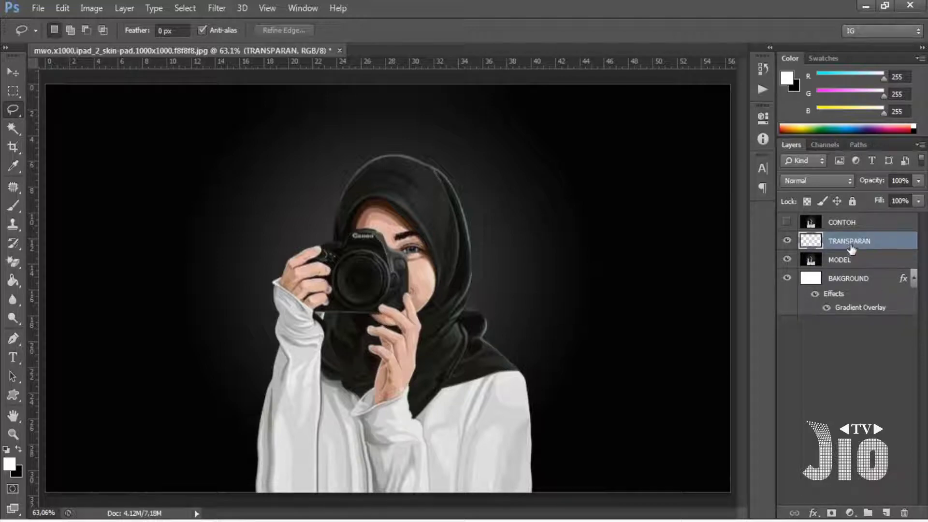
- Move TRANSPARAN below MODEL and clip MODEL to it with a clipping mask
left_click_drag(850, 248, 850, 269)
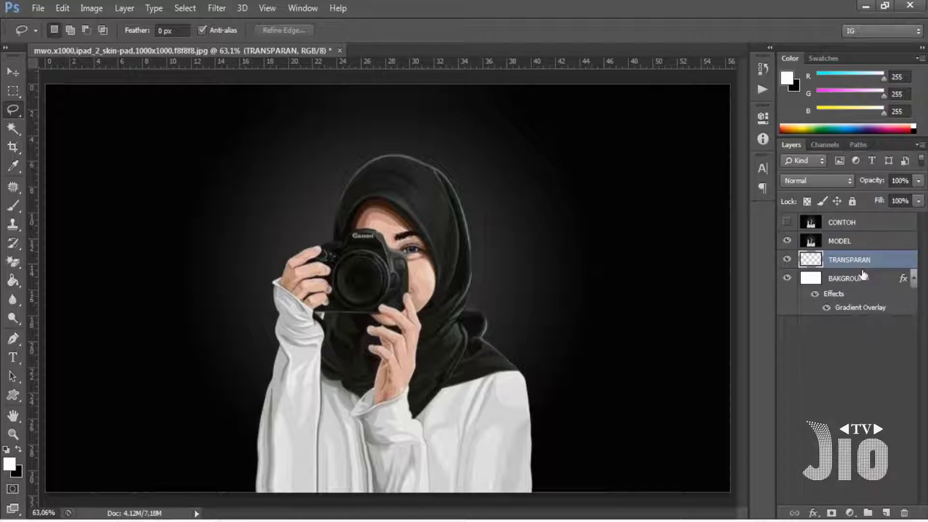
left_click_drag(850, 259, 837, 243)
left_click_drag(837, 243, 838, 261)
left_click_drag(841, 255, 841, 245)
left_click_drag(841, 246, 866, 256)
left_click_drag(866, 255, 864, 244)
left_click_drag(865, 243, 865, 244)
left_click(865, 244, "alt")
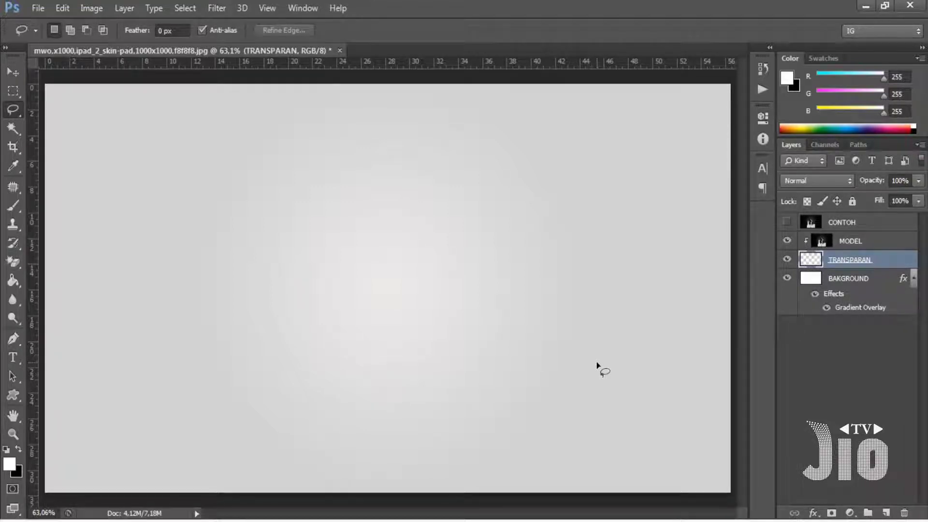
- Lower CONTOH's opacity to 15% as a faint guide
left_click(787, 222)
left_click(856, 227)
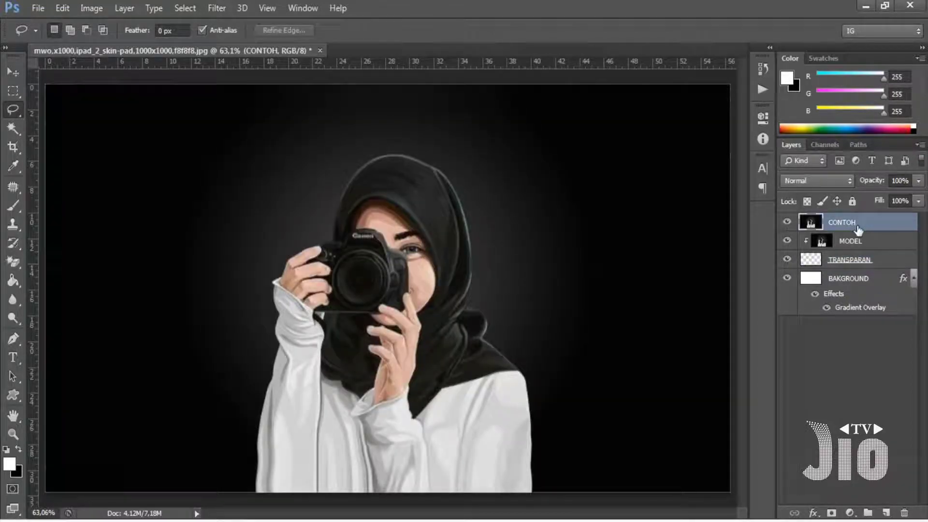
left_click(918, 183)
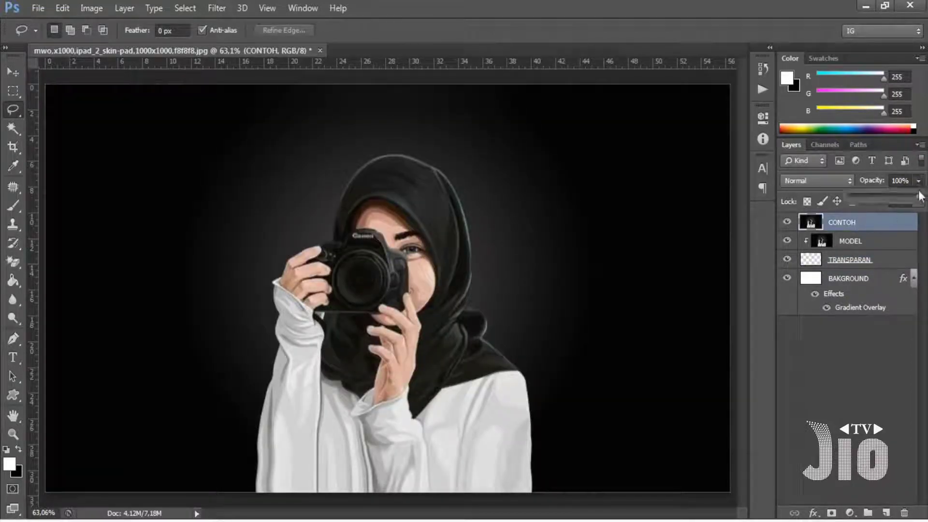
left_click_drag(920, 196, 858, 196)
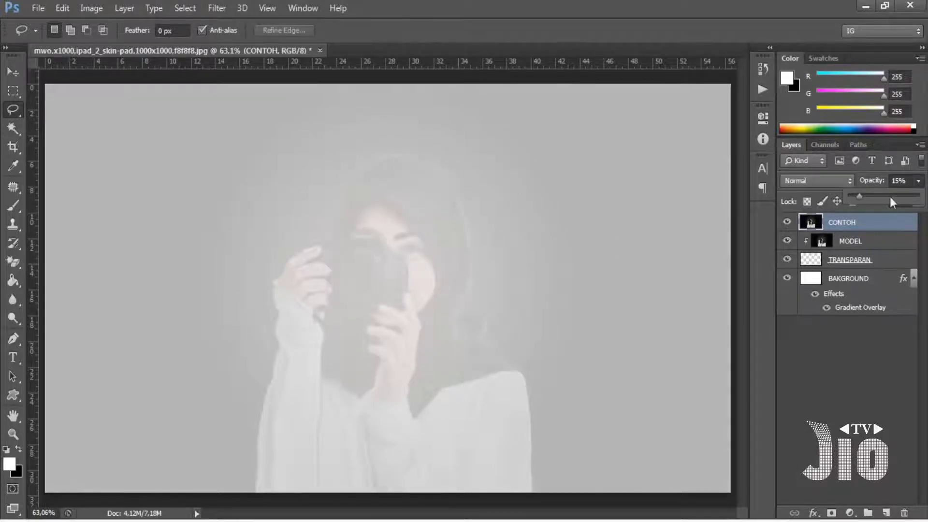
left_click(786, 222)
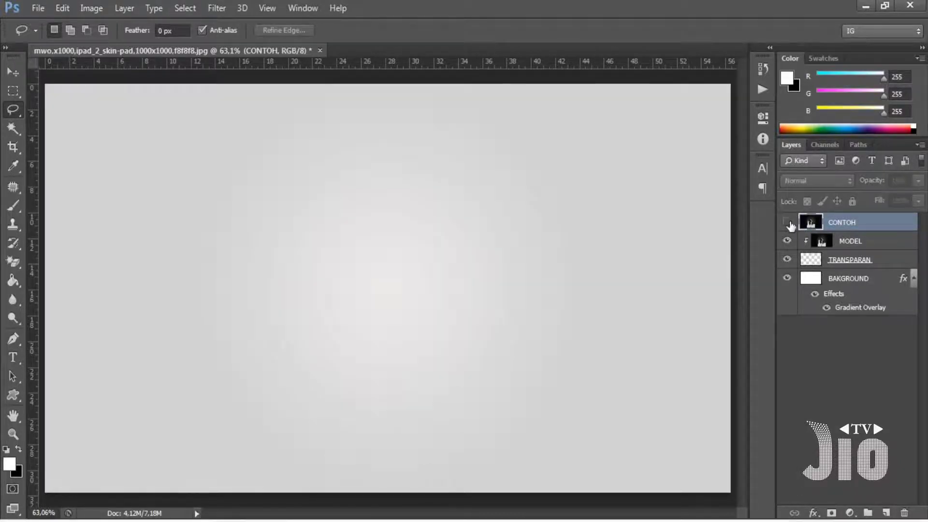
- Switch to the Brush tool with TRANSPARAN as the active layer and CONTOH visible
left_click(13, 205)
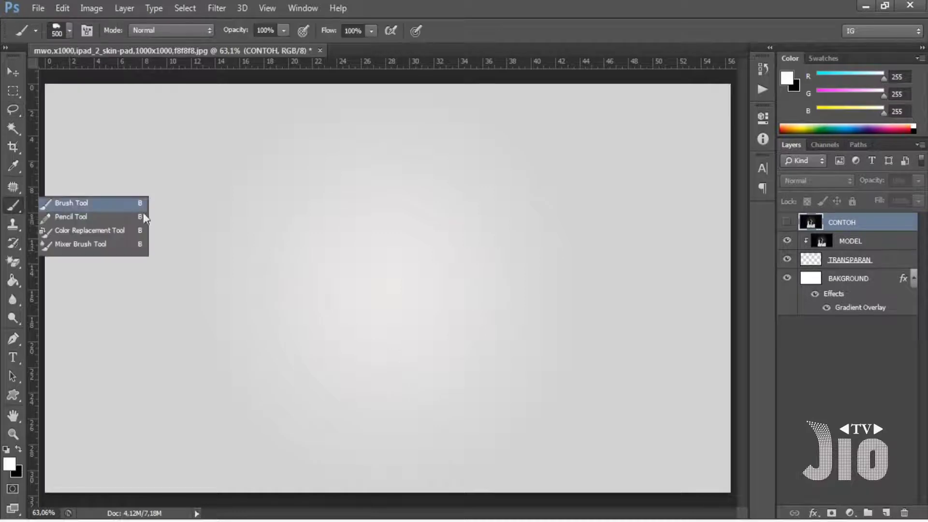
left_click(847, 259)
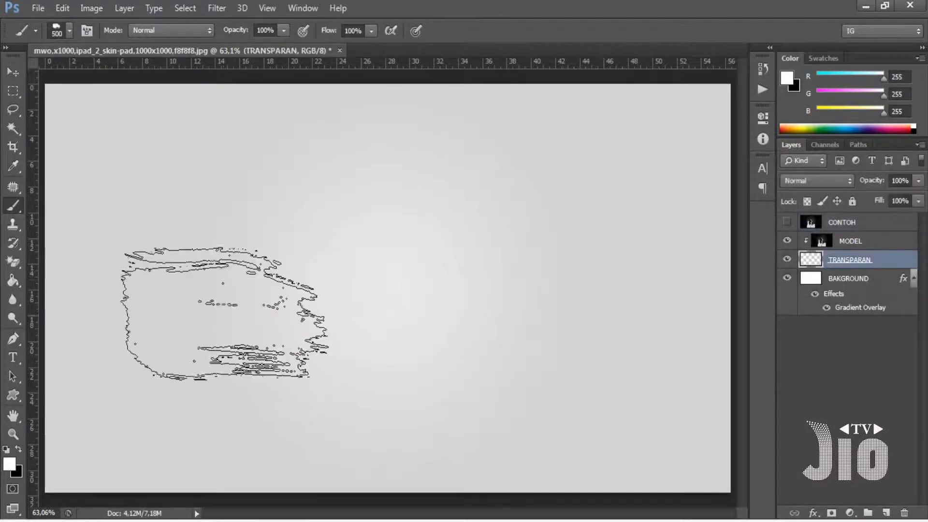
left_click(787, 222)
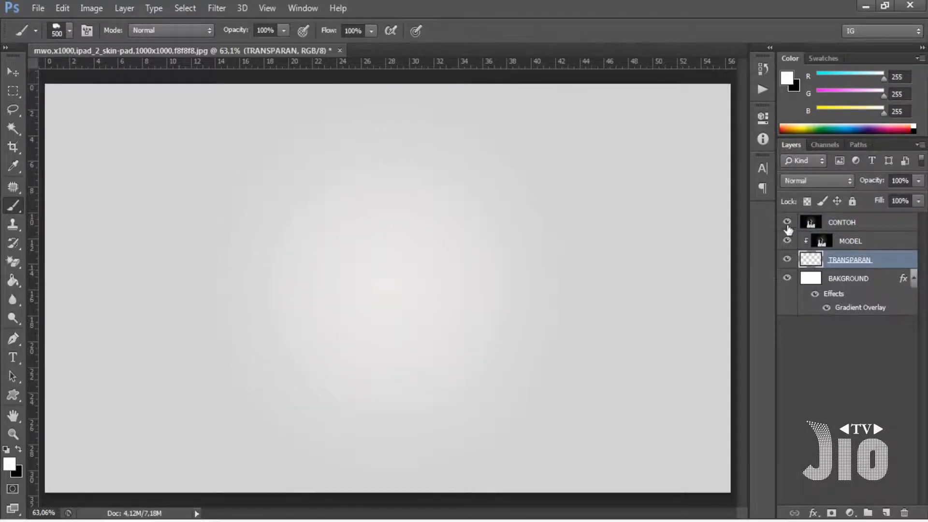
left_click(853, 224)
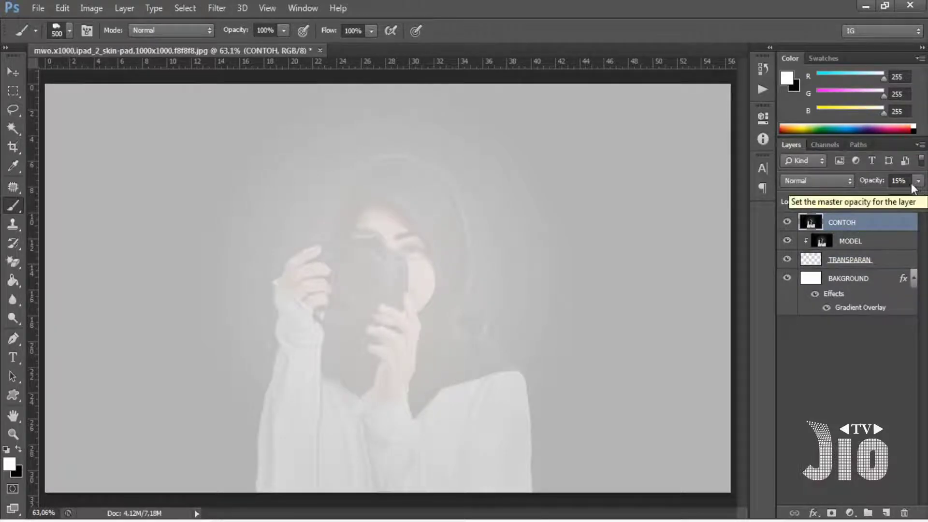
left_click(856, 263)
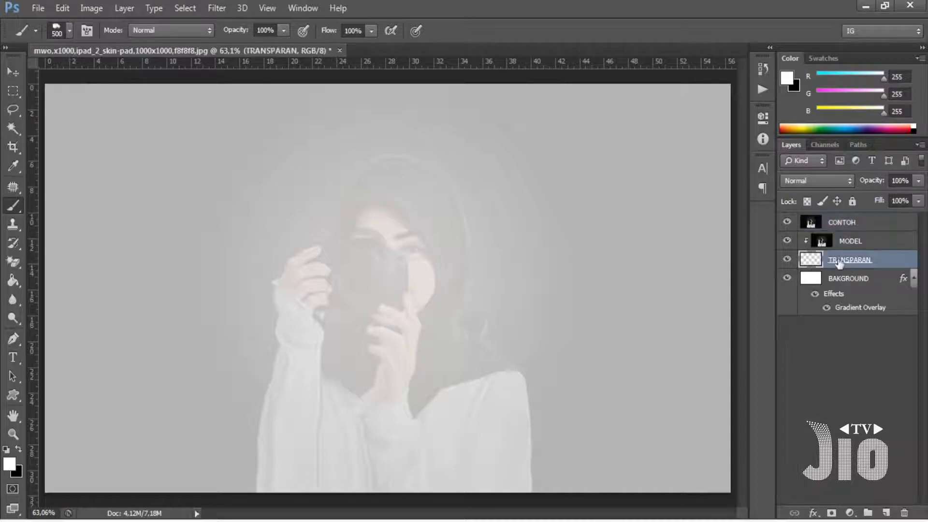
- Set black as the painting colour and choose a 60 px brush preset
left_click(6, 451)
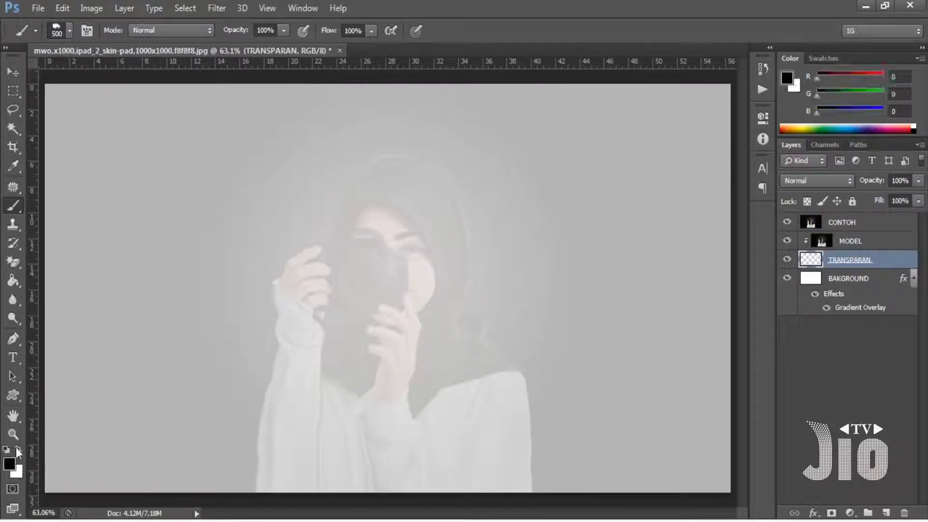
right_click(16, 209)
left_click(48, 207)
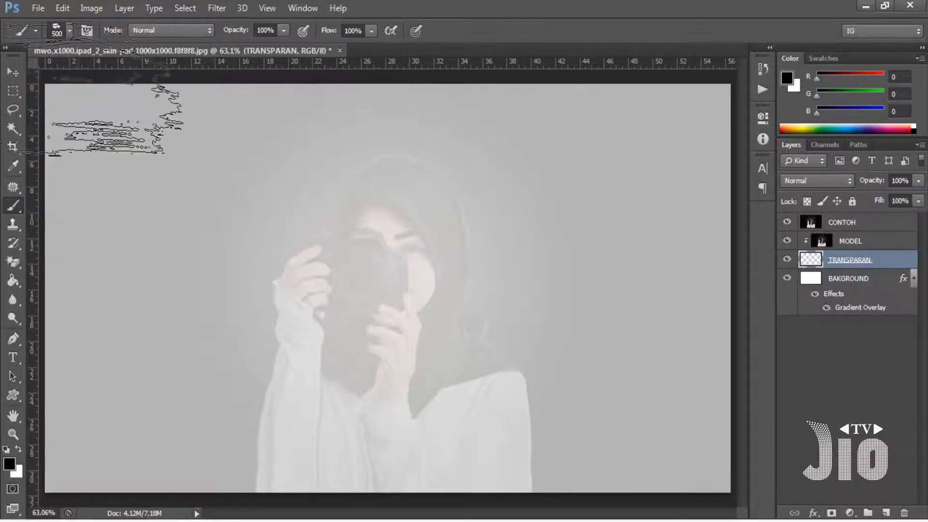
left_click(69, 31)
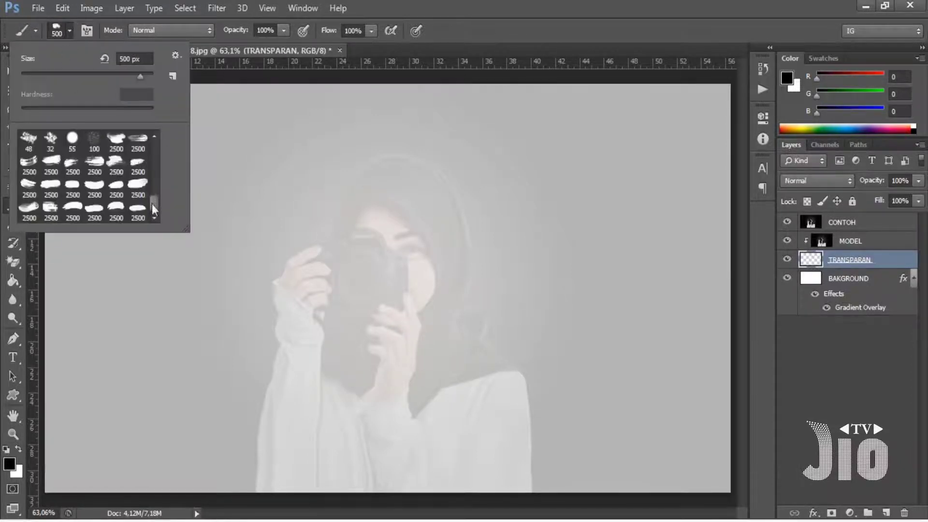
left_click_drag(152, 204, 153, 166)
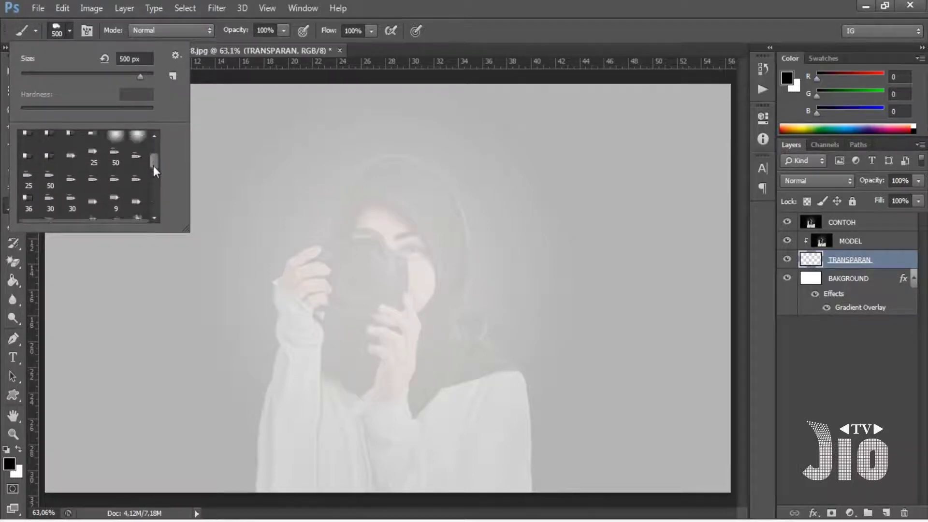
- Pick a splatter brush at 800 px, paint test black strokes on TRANSPARAN, then undo them
double_click(96, 173)
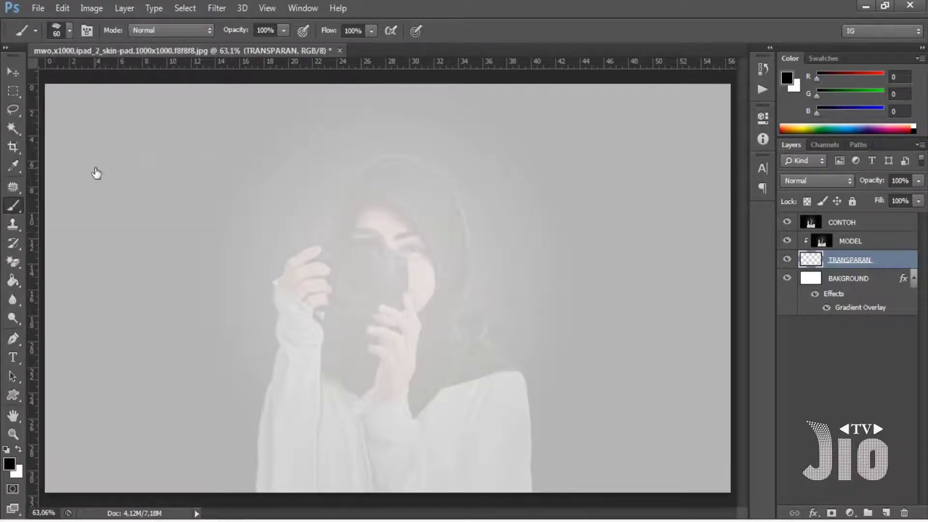
key("bracketright")
key("bracketright")
key("bracketright")
key("bracketright")
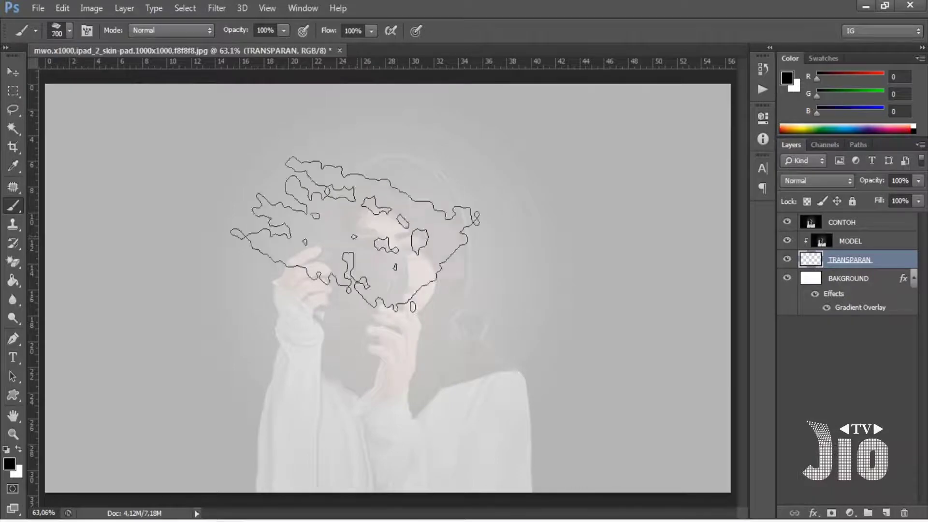
key("bracketright")
key("bracketright")
left_click_drag(378, 242, 357, 300)
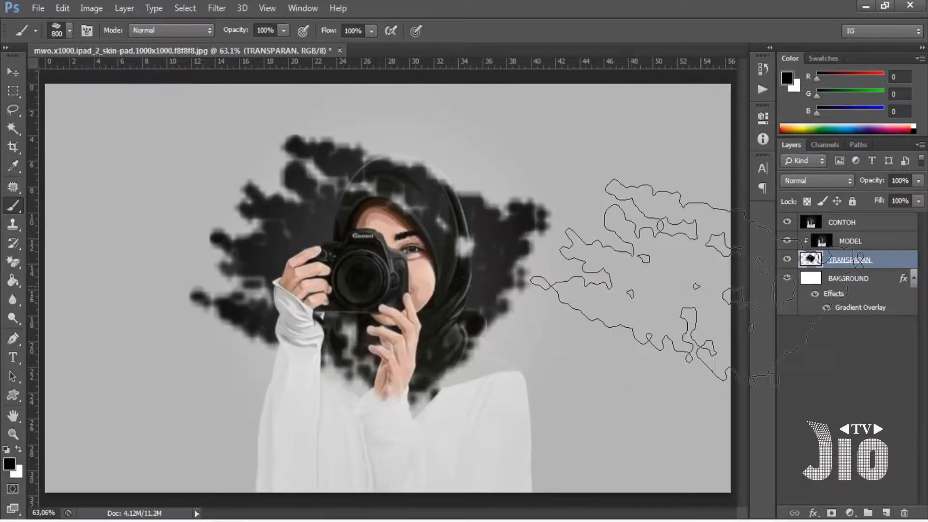
key("ctrl+z")
key("ctrl+alt+z")
key("ctrl+alt+z")
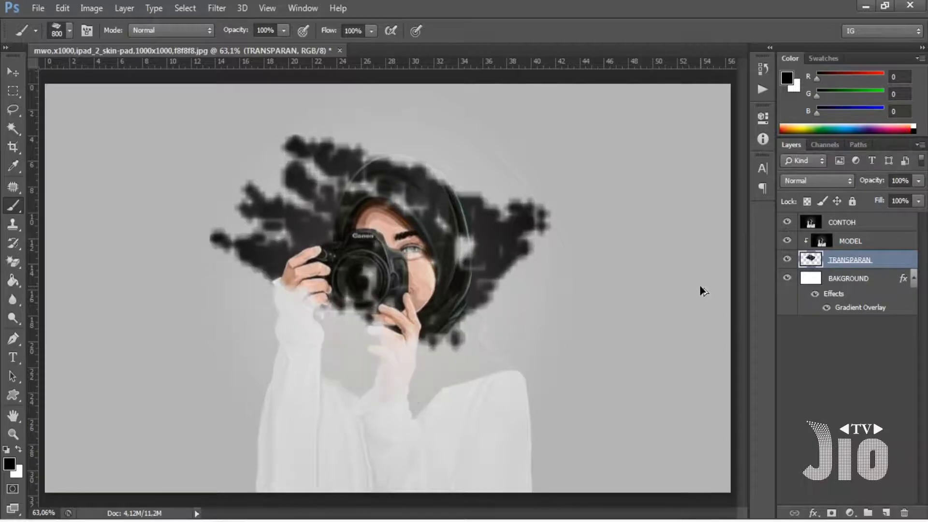
key("ctrl+alt+z")
key("ctrl+alt+z")
key("ctrl+alt+z")
key("ctrl+alt+z")
key("ctrl+alt+z")
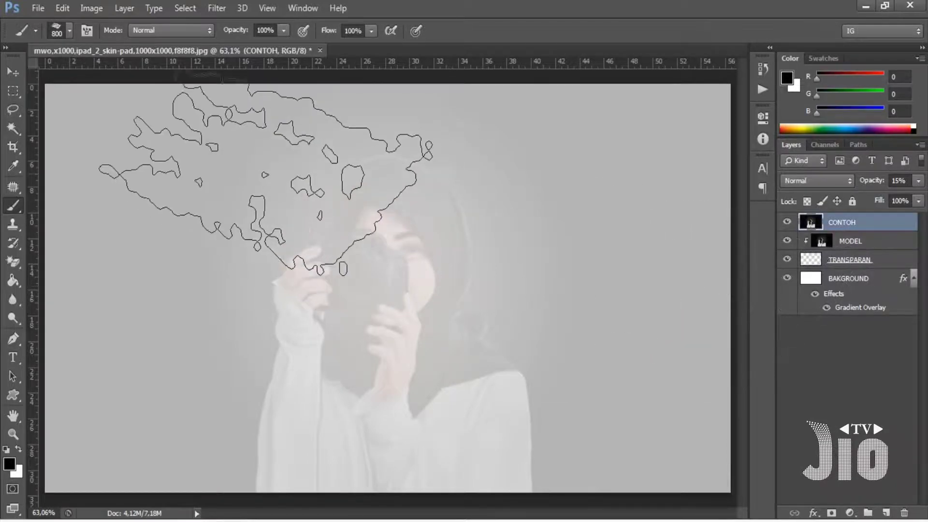
- Reselect TRANSPARAN and load 20 Painter Brushes.abr from the brush picker's Load Brushes
left_click(850, 261)
left_click(810, 260, "ctrl")
right_click(344, 252)
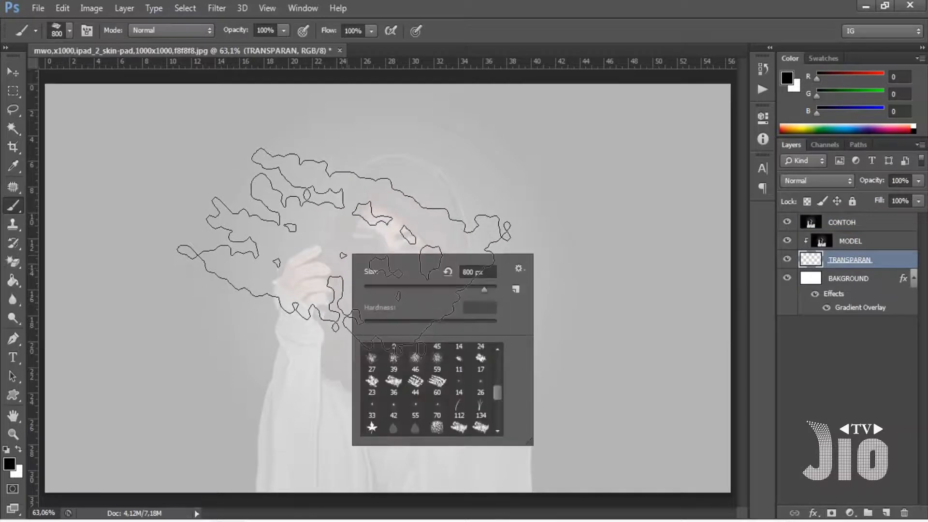
left_click(518, 269)
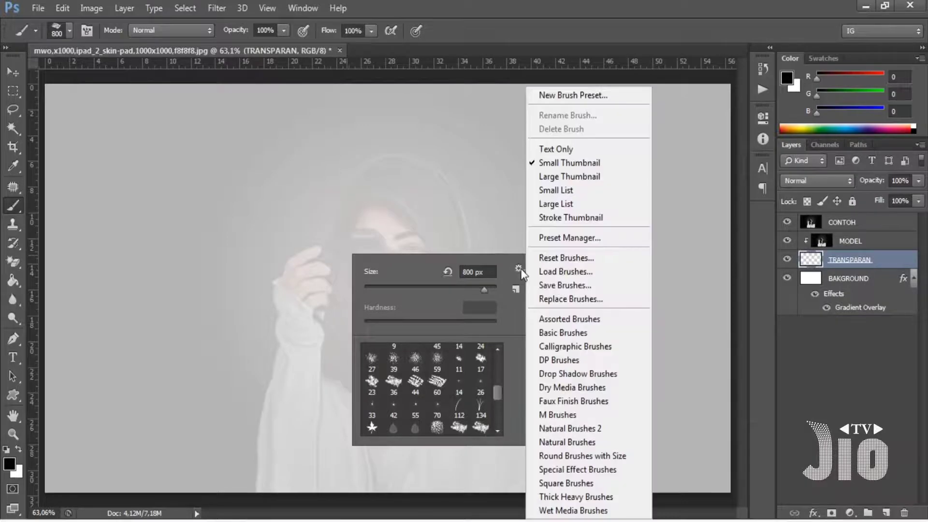
left_click(548, 272)
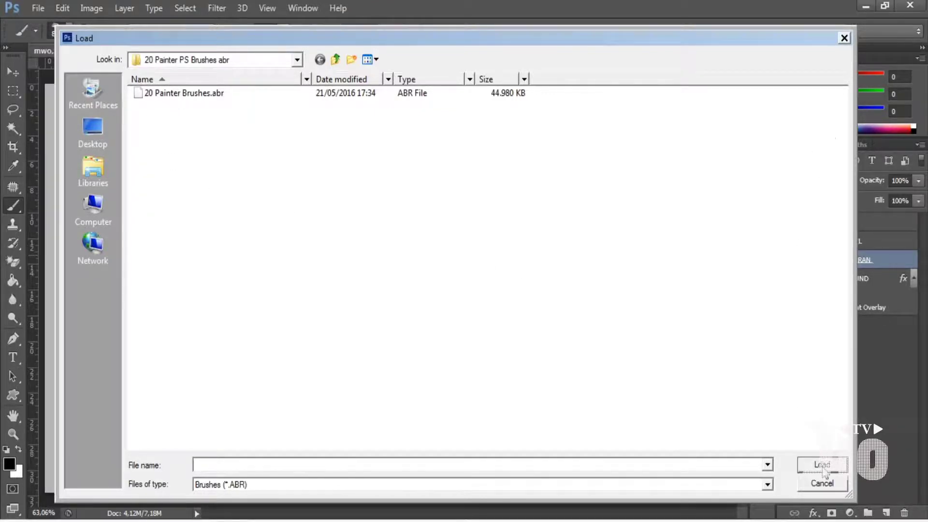
left_click(843, 39)
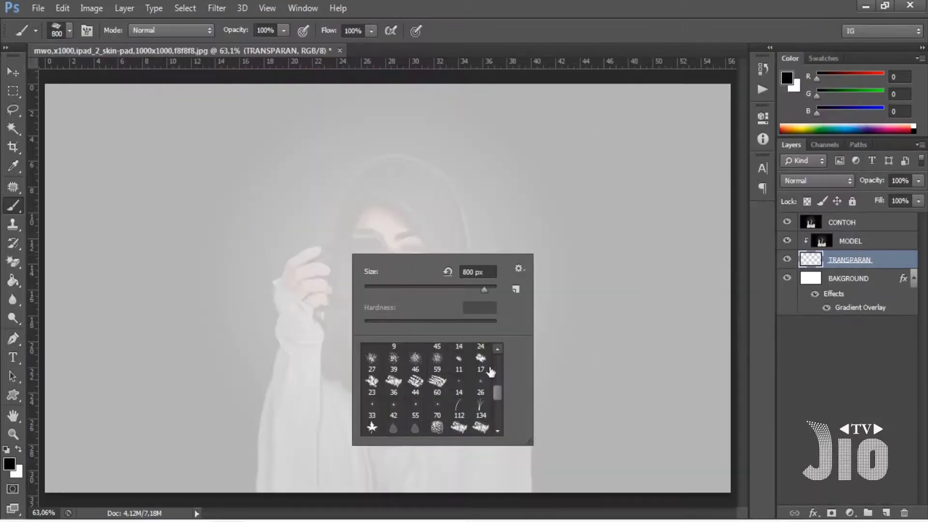
- Keep the regular Brush Tool and show brush settings with stroke tips at 800 px, 5% spacing
mouse_move(498, 390)
left_mouse_down()
mouse_move(496, 420)
mouse_move(500, 401)
left_mouse_up()
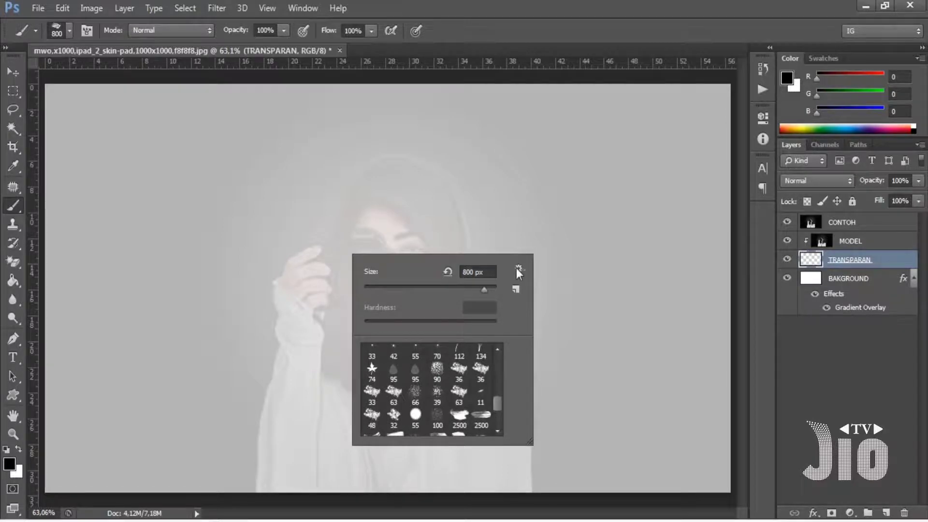
left_click(520, 36)
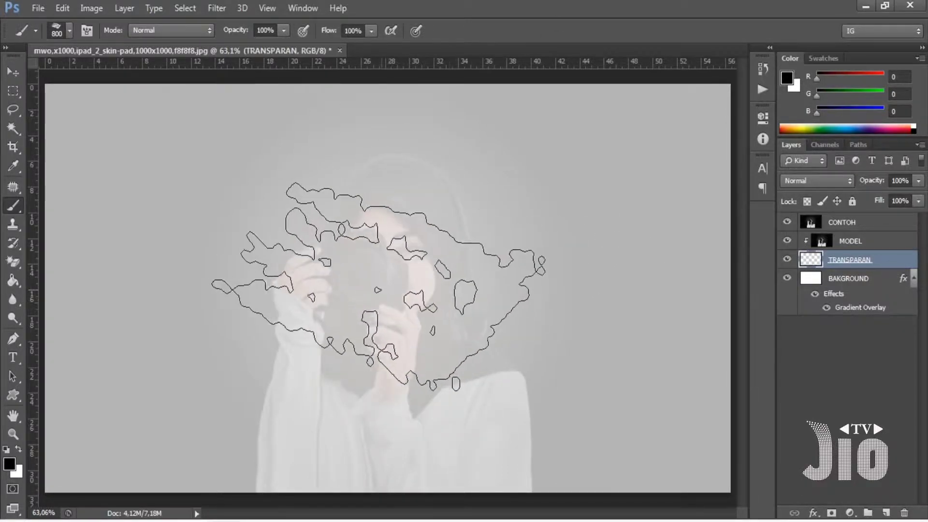
right_click(10, 207)
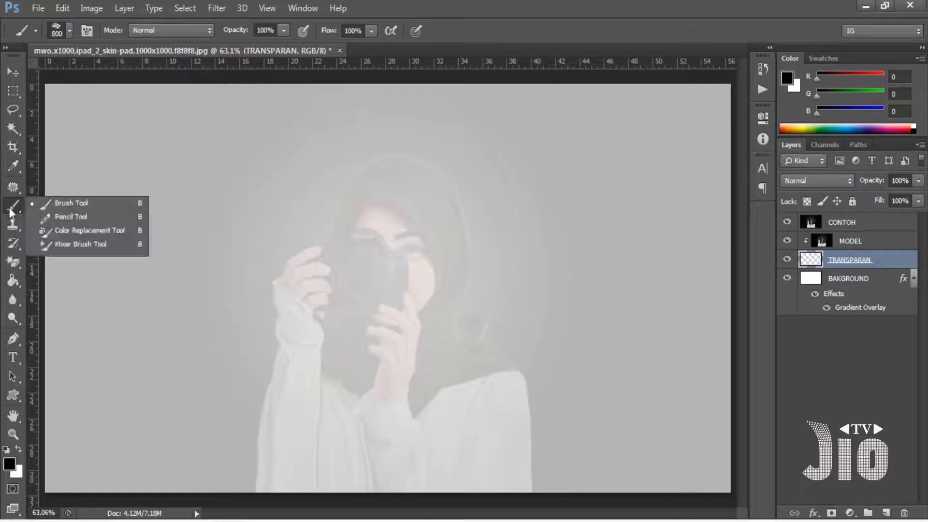
left_click(45, 205)
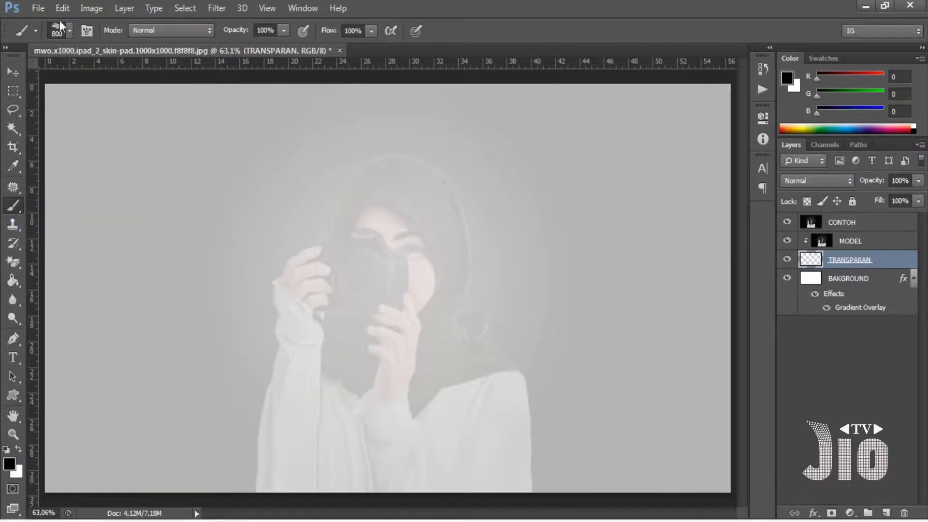
left_click(87, 31)
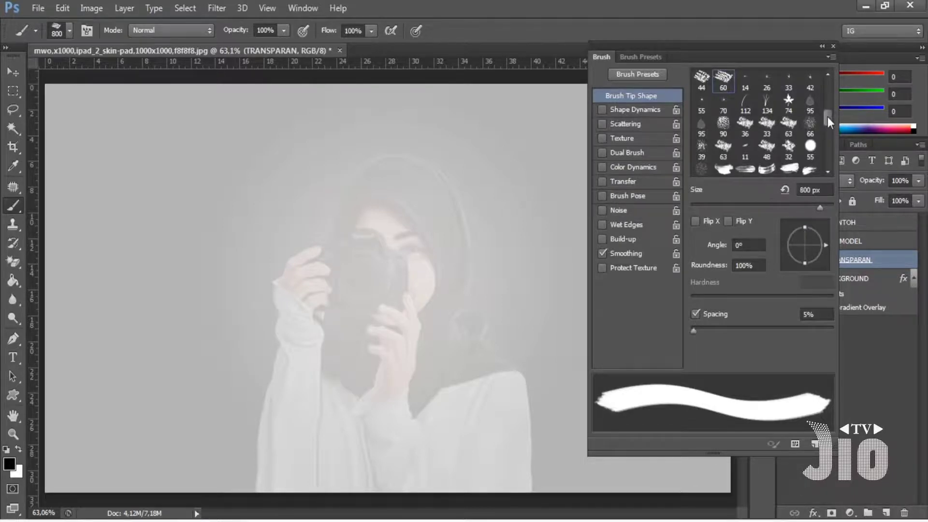
- Try the star-shaped brush tip enlarged, stamping a test leaf on the canvas
mouse_move(828, 117)
left_mouse_down()
mouse_move(827, 132)
mouse_move(828, 112)
left_mouse_up()
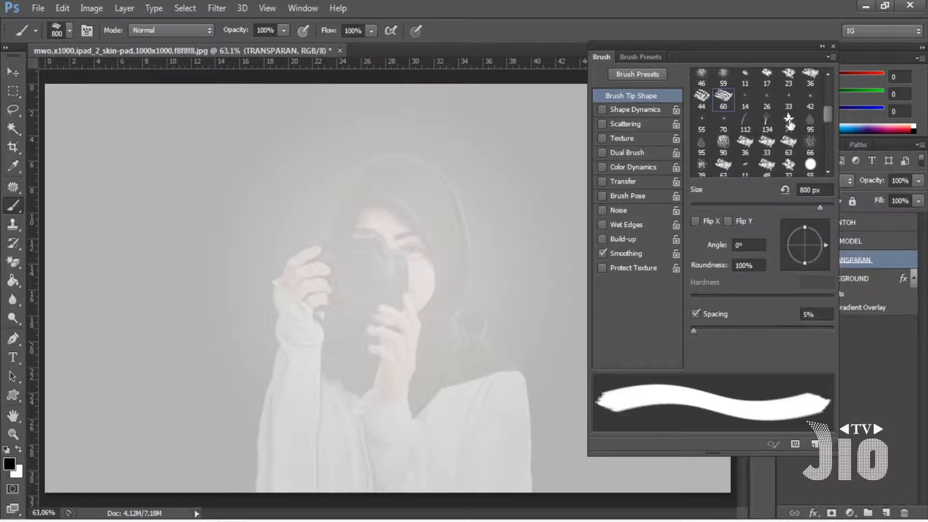
left_click(789, 121)
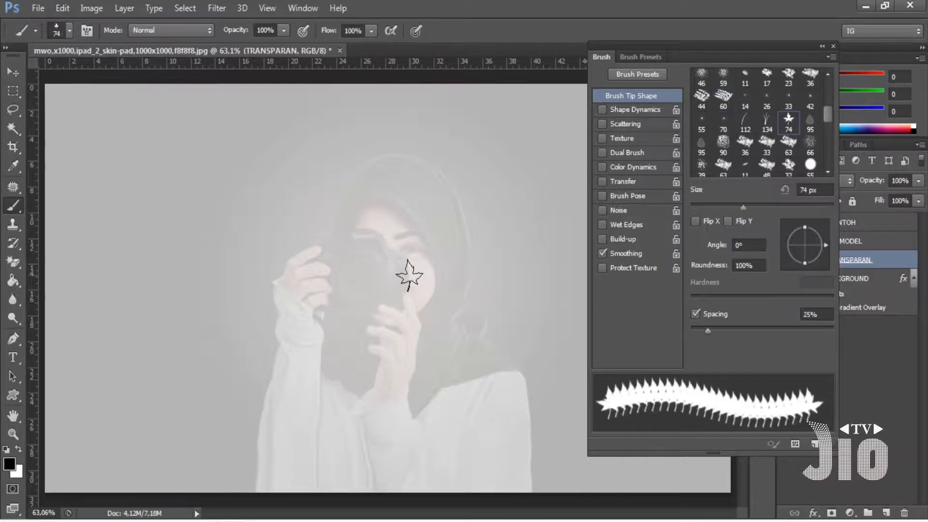
key("bracketright")
key("bracketright")
key("bracketright")
key("bracketright")
key("bracketright")
key("bracketright")
key("bracketright")
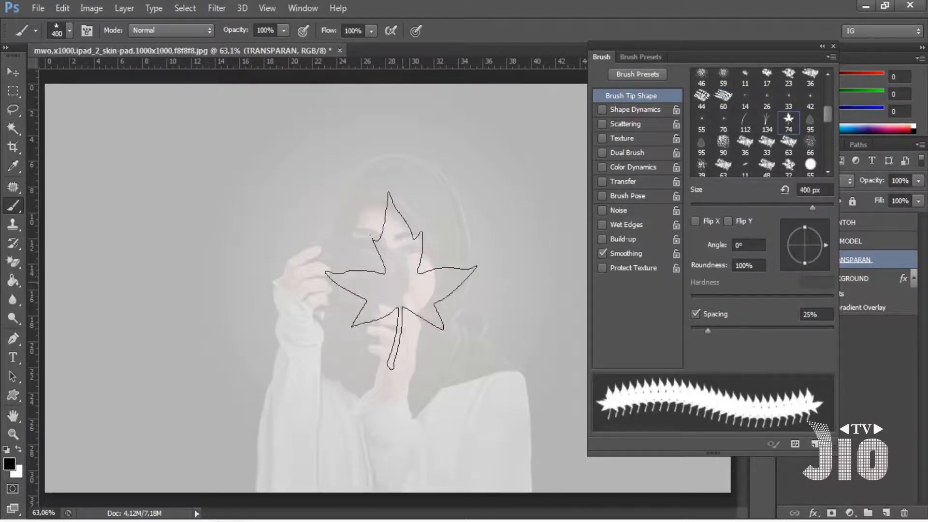
key("bracketright")
key("bracketright")
key("bracketright")
left_click(399, 278)
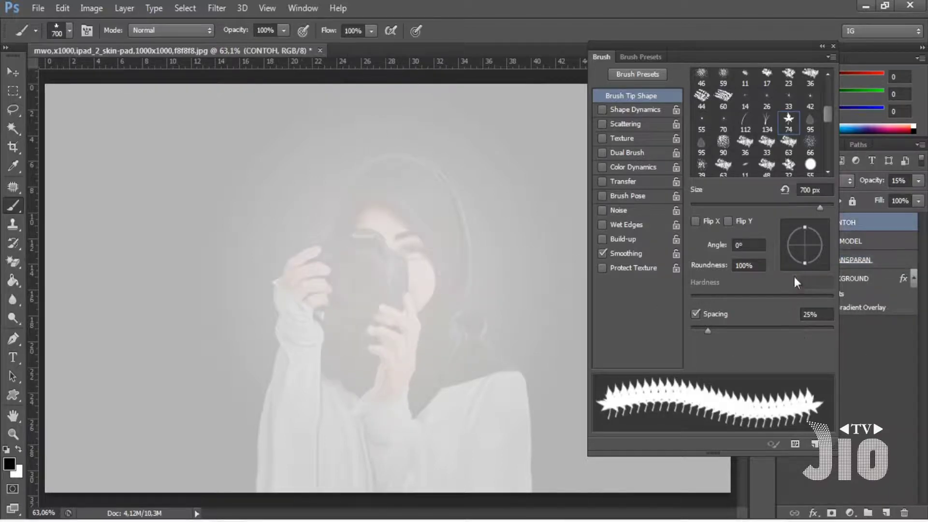
- Choose a rough painterly stroke tip and enlarge it to about 700-800 px
left_click_drag(825, 117, 825, 142)
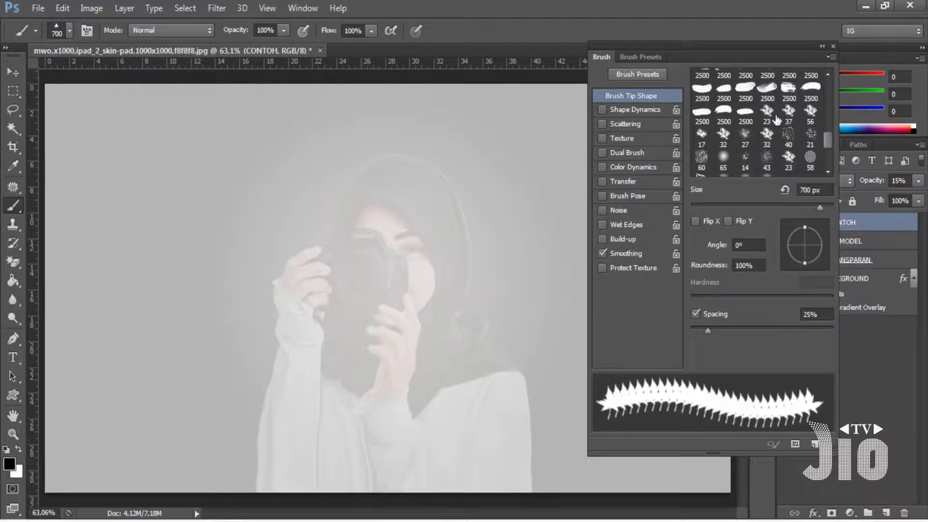
left_click(767, 111)
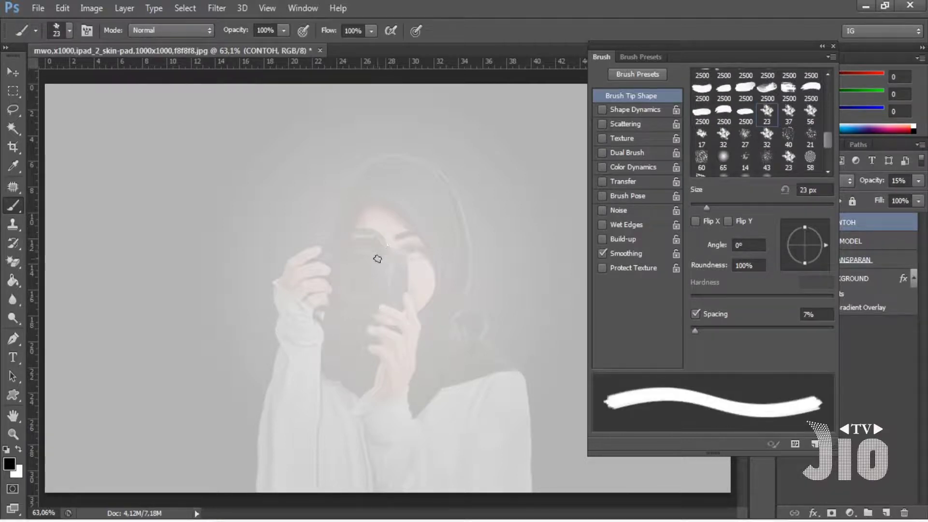
key("bracketright")
key("bracketright")
key("bracketright")
key("bracketright")
key("bracketright")
key("bracketright")
key("bracketright")
key("bracketright")
key("bracketright")
key("bracketright")
key("bracketright")
key("bracketright")
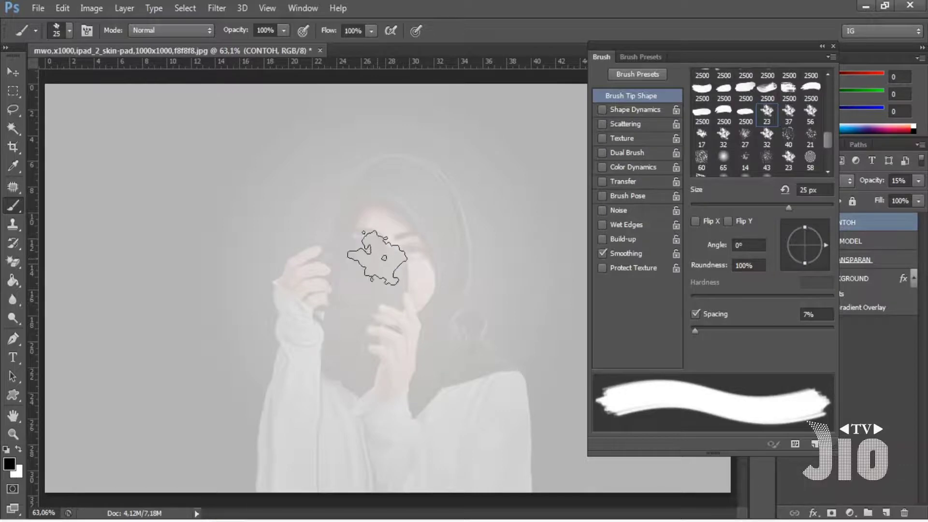
key("bracketright")
key("bracketright")
key("bracketright")
key("bracketright")
key("bracketright")
key("bracketright")
key("bracketright")
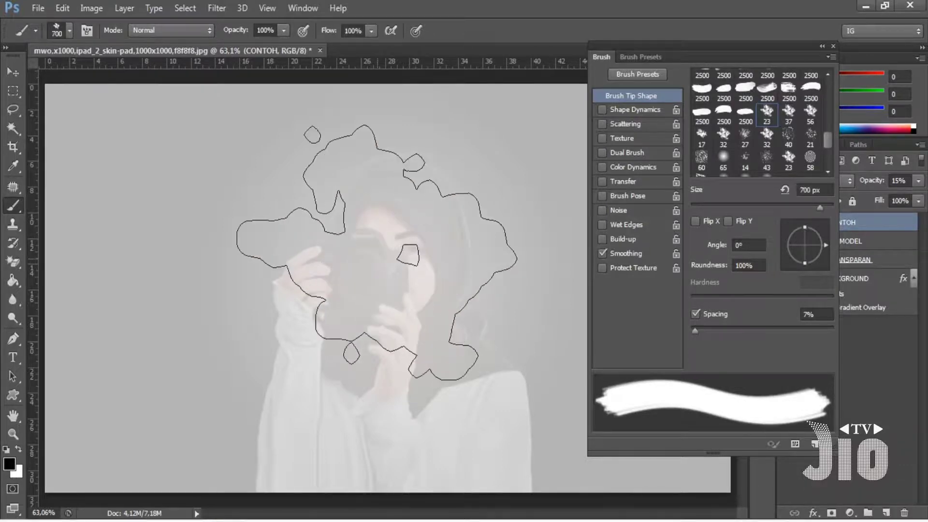
key("bracketright")
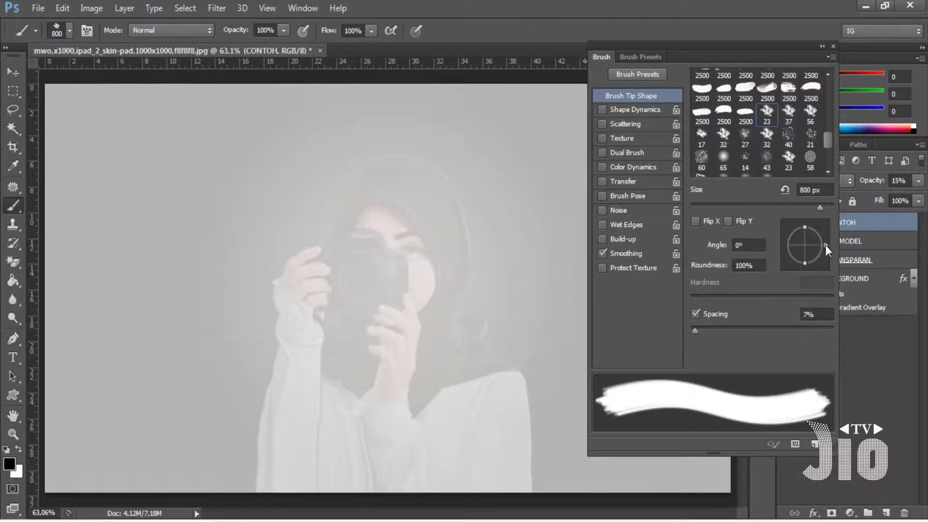
- Set the brush tip angle to 25°, undo a test dab, and select the TRANSPARAN layer
left_click_drag(825, 244, 813, 266)
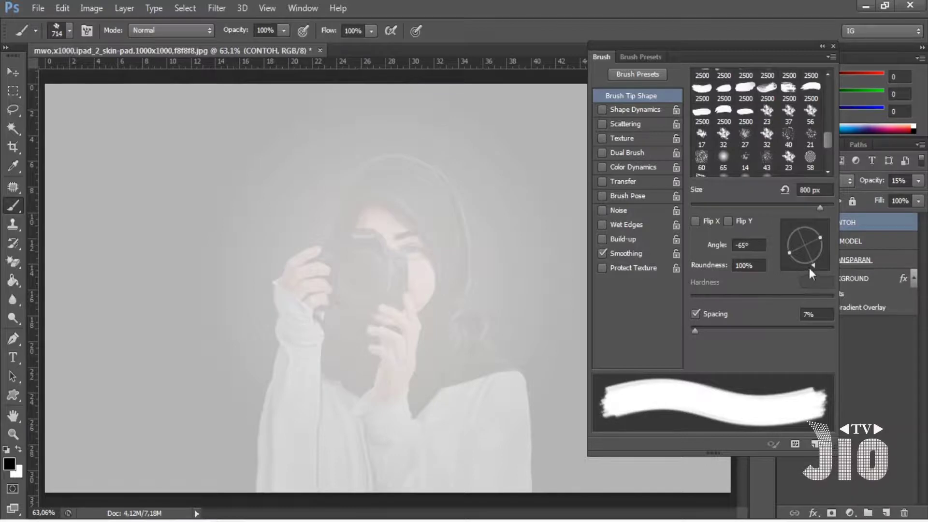
left_click_drag(813, 268, 822, 240)
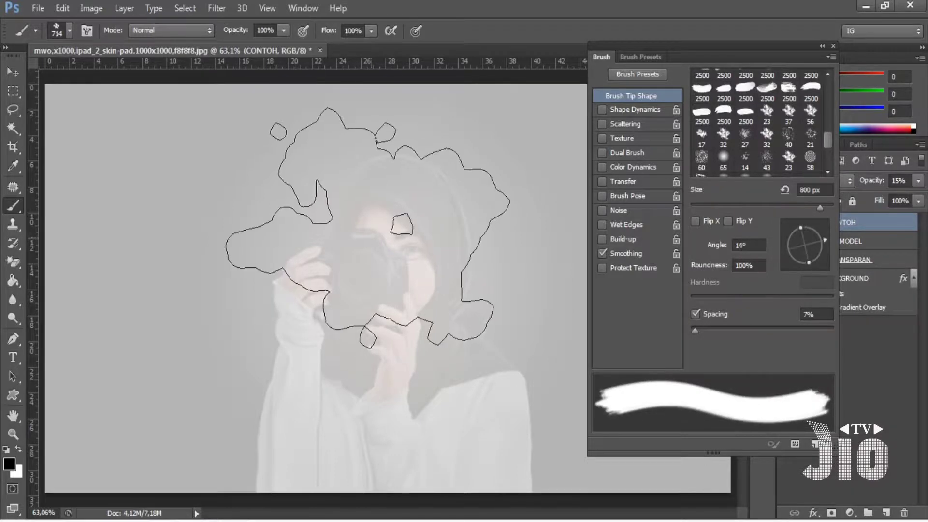
left_click_drag(825, 239, 799, 228)
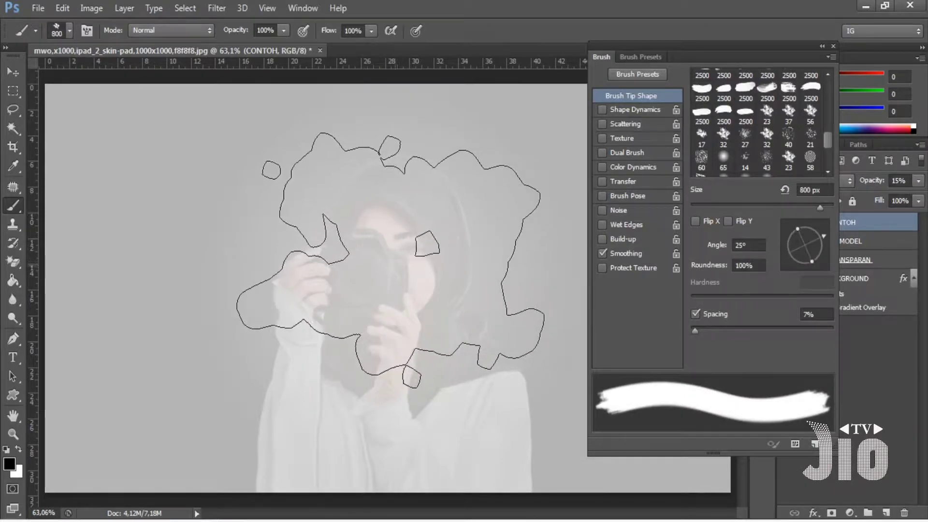
left_click(380, 252)
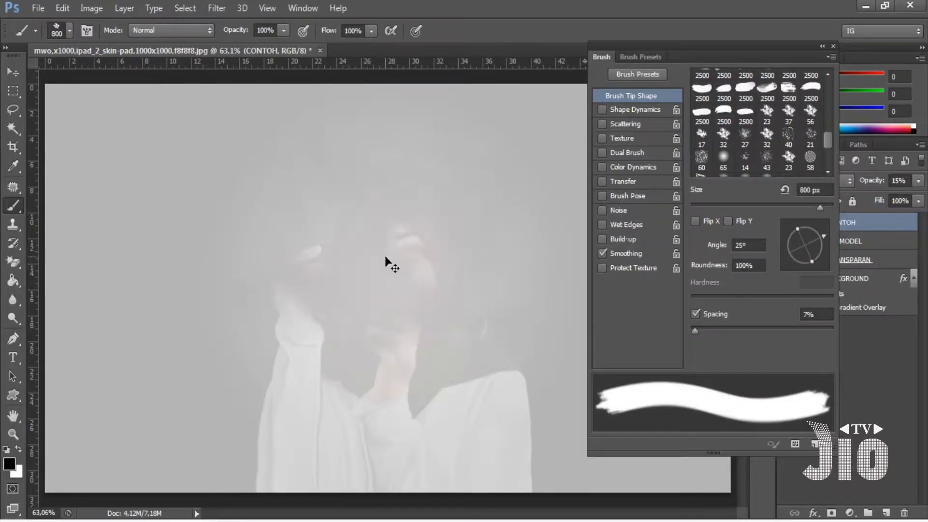
key("ctrl+z")
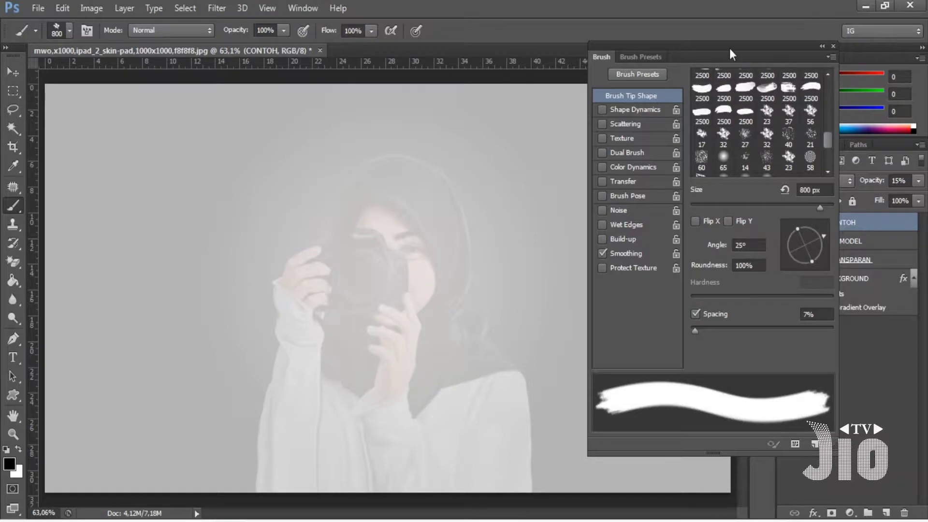
left_click_drag(729, 49, 655, 51)
left_click(850, 261)
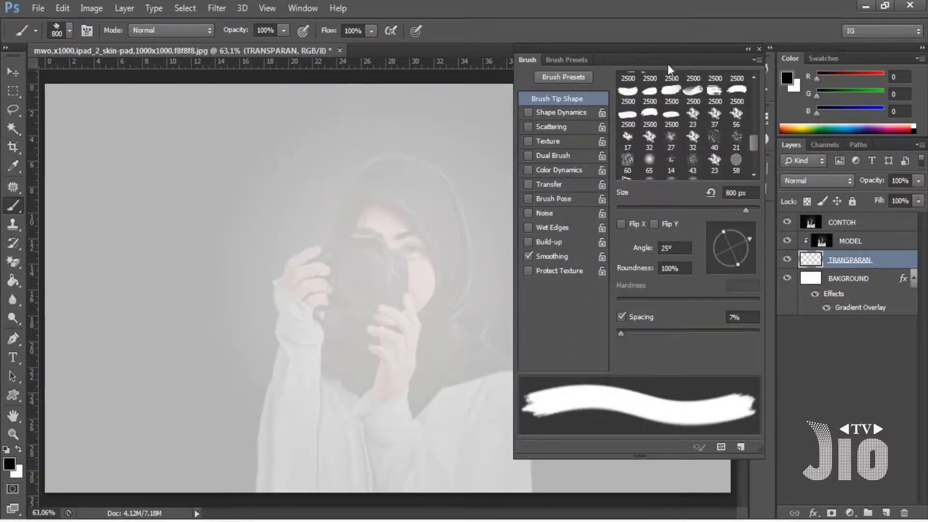
- Paint three black dabs over the model on TRANSPARAN and hide the CONTOH layer
left_click(762, 69)
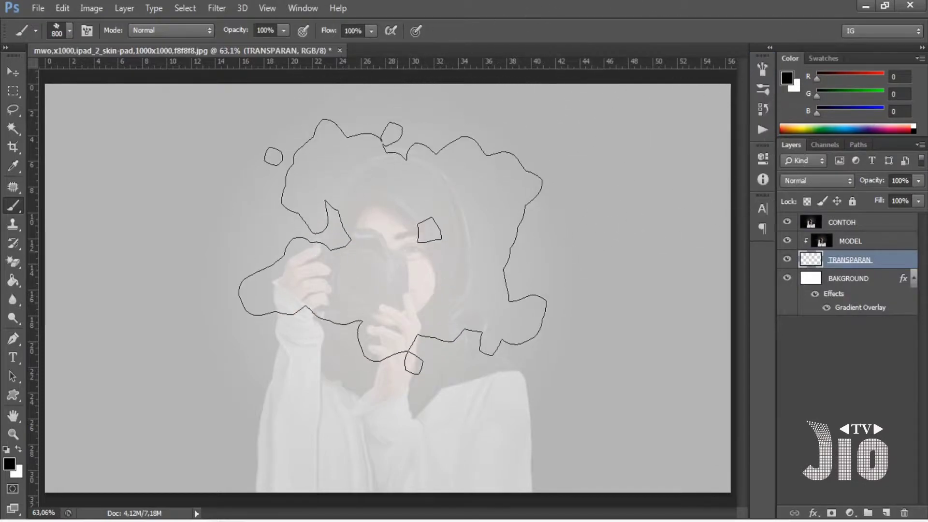
left_click(388, 254)
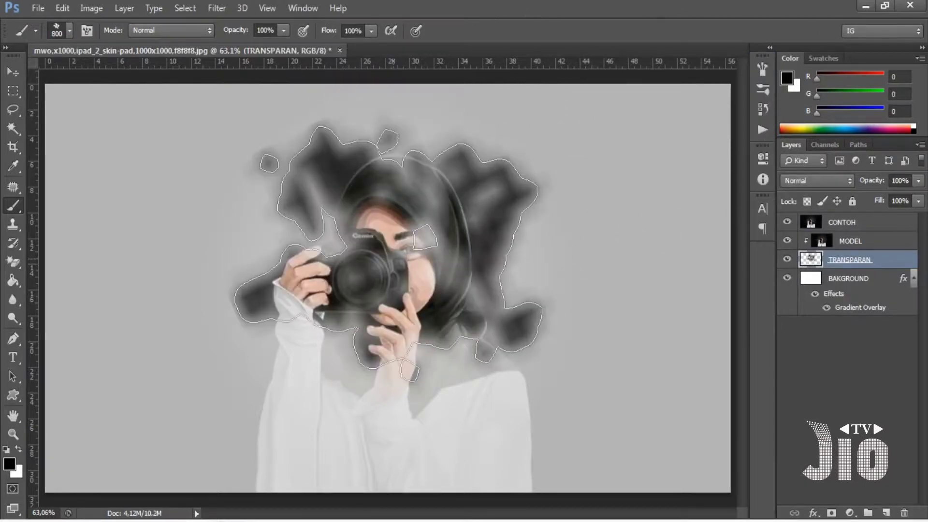
left_click(387, 254)
left_click(388, 254)
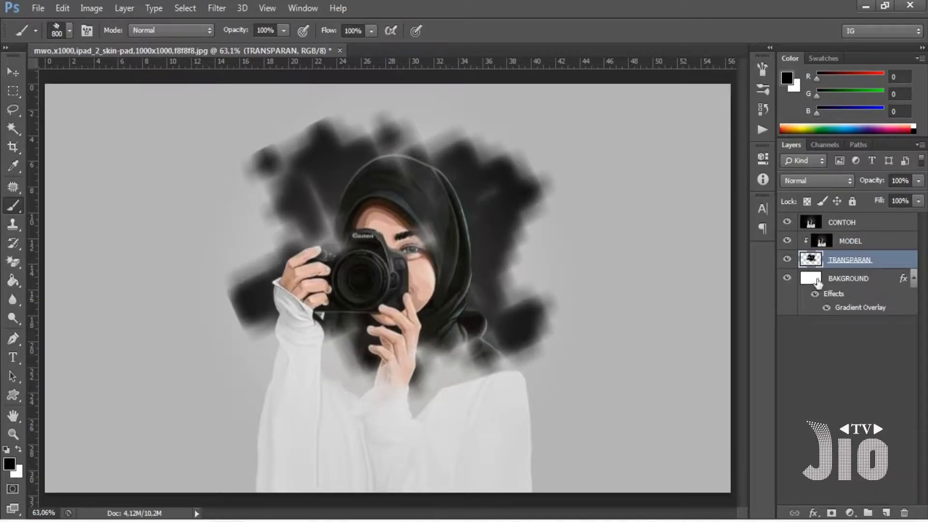
left_click(787, 222)
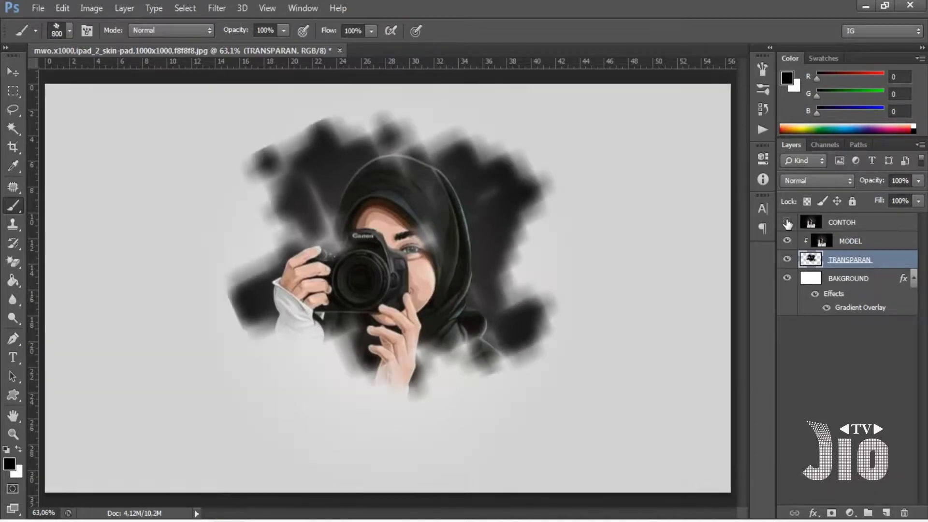
left_click(811, 260, "ctrl")
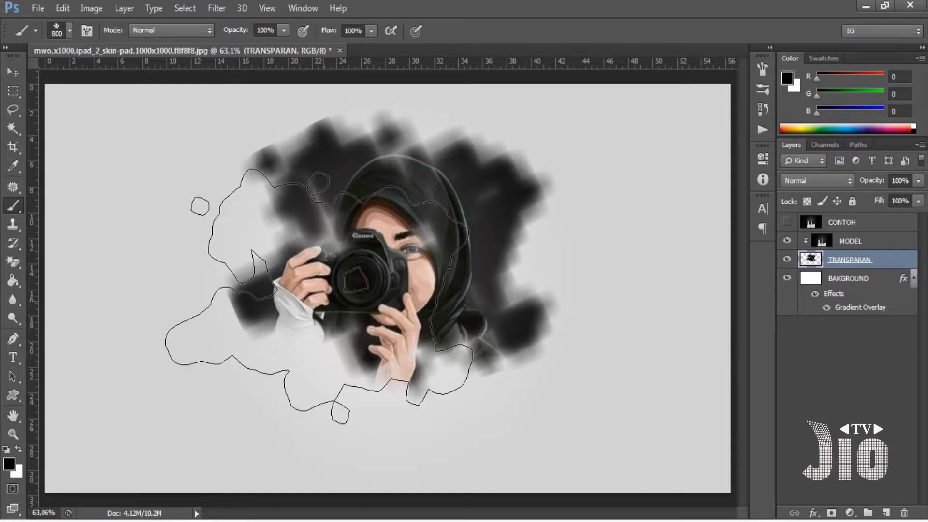
- On the MODEL layer, start a Lens Flare using the 105mm Prime lens type
left_click(857, 247)
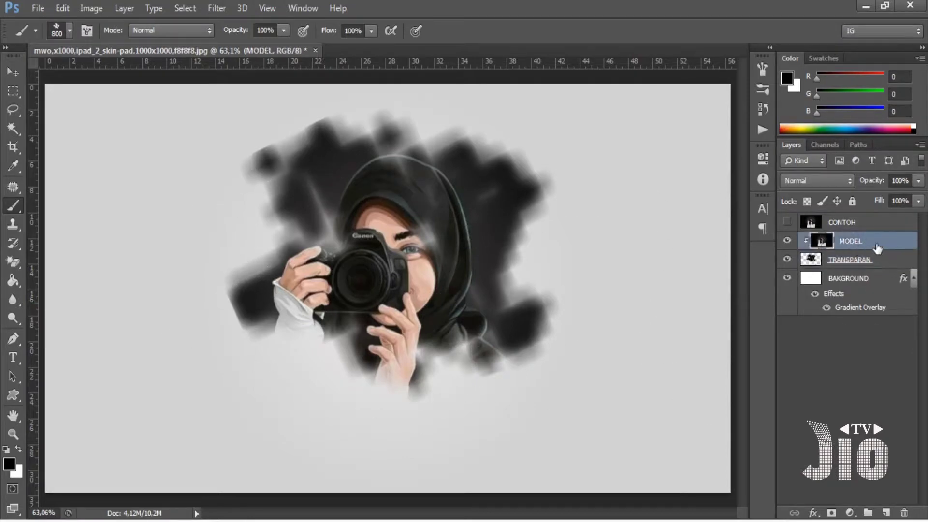
left_click(218, 12)
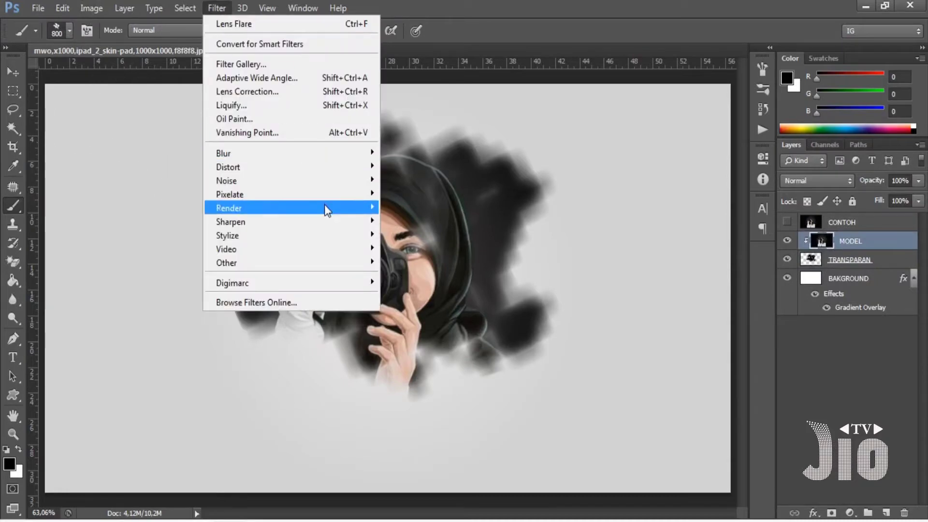
mouse_move(229, 208)
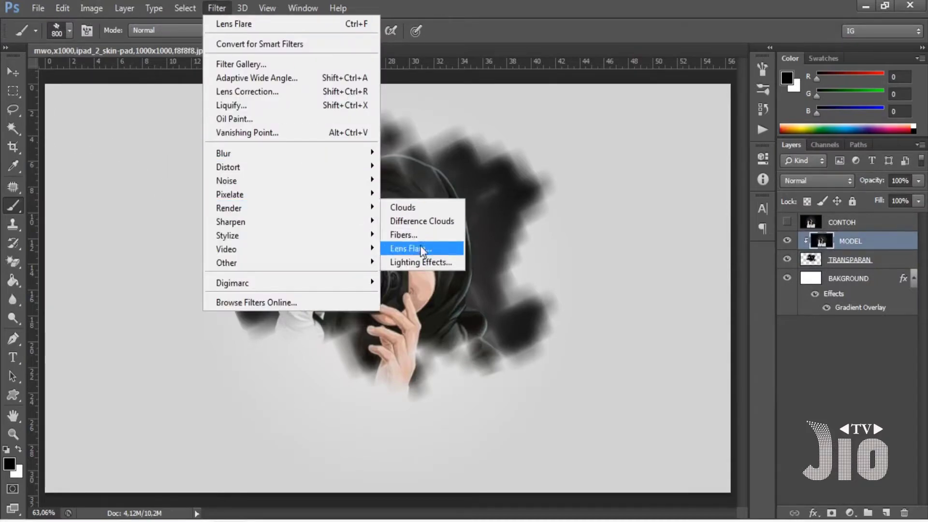
left_click(419, 247)
left_click(491, 336)
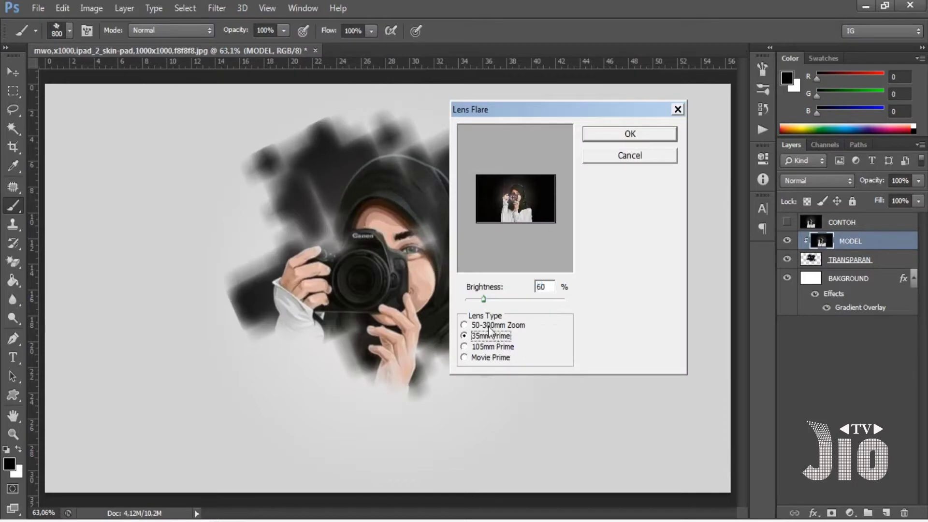
left_click(491, 346)
- Centre the flare on the camera lens, apply it, then undo it
left_click(524, 185)
left_click(534, 190)
left_click(515, 198)
left_click(628, 138)
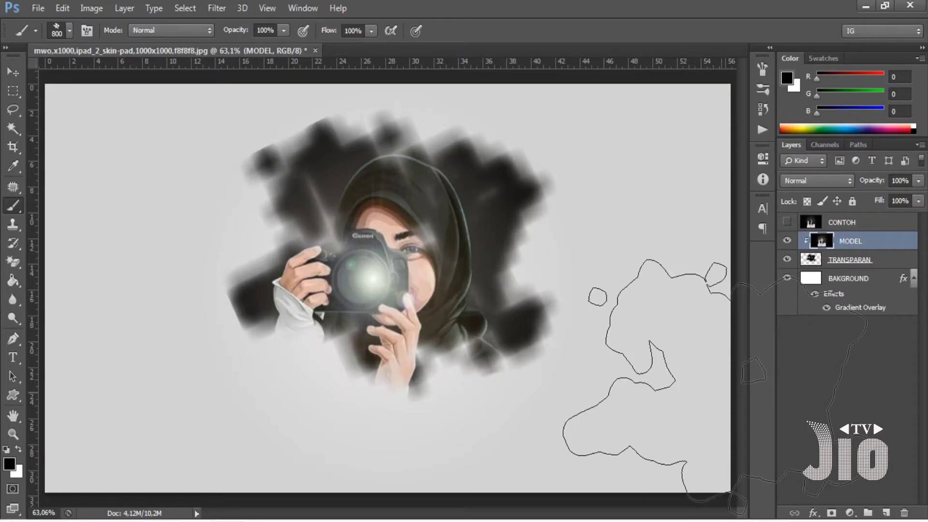
key("ctrl+z")
left_click(217, 8)
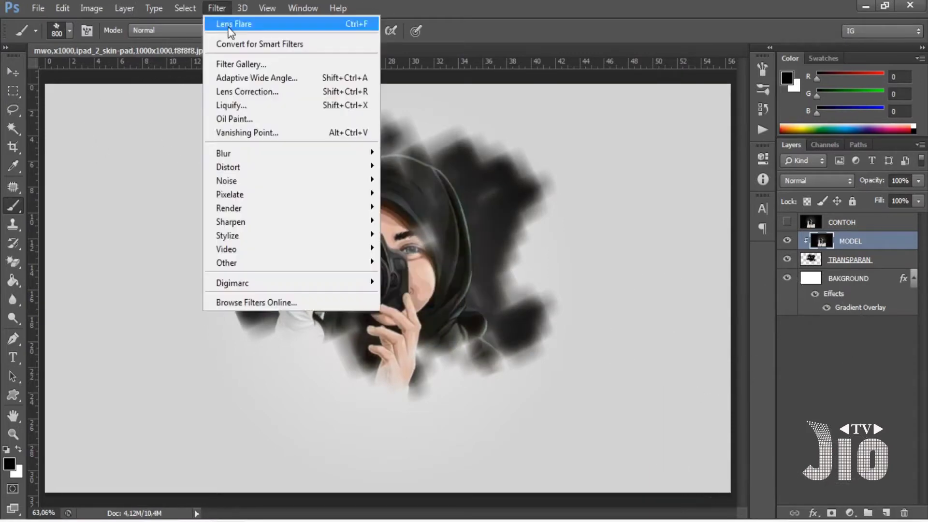
mouse_move(229, 208)
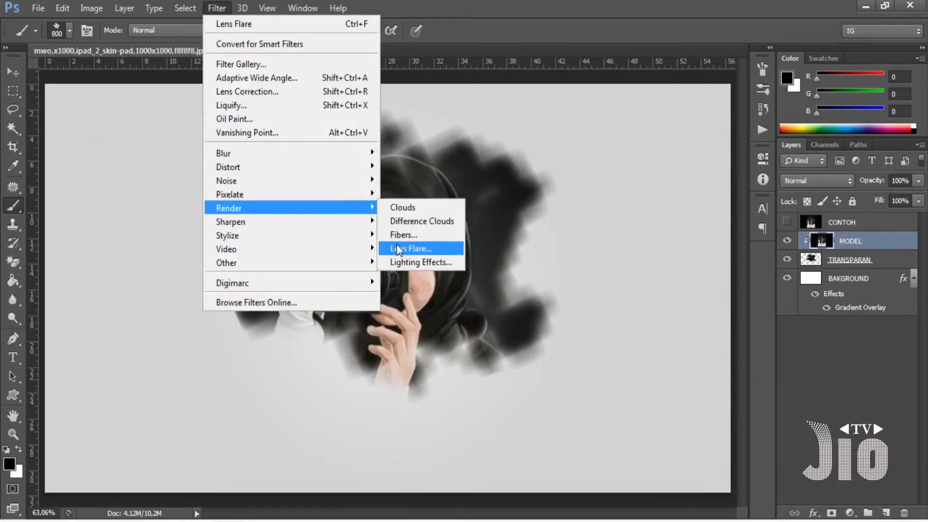
- Reapply the 105mm Prime lens flare with Brightness 60% on the camera lens
left_click(399, 249)
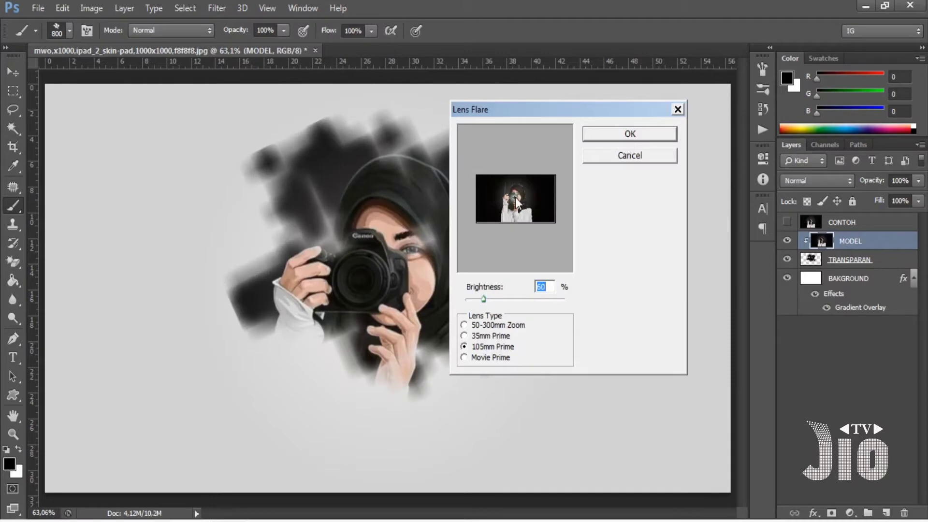
type("60")
left_click(624, 138)
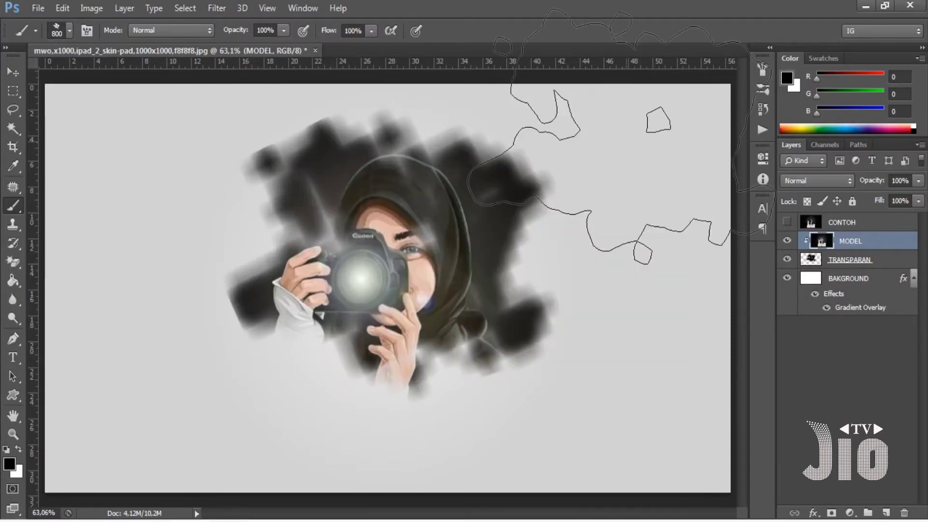